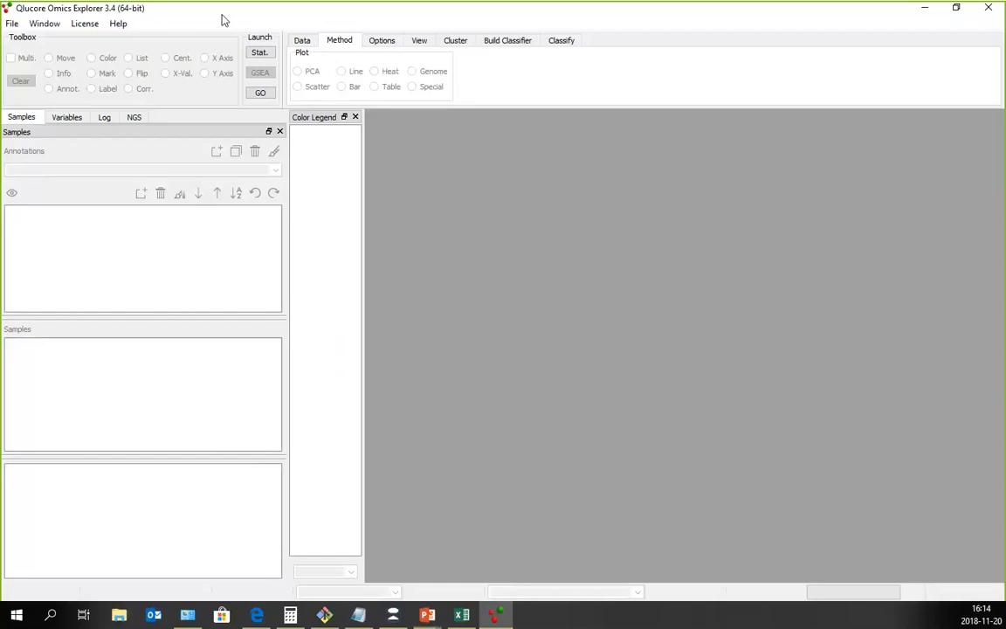
Step: Open the example file Acute Lymphoblastic Leukemia.gedata and maximize its plot
click(120, 24)
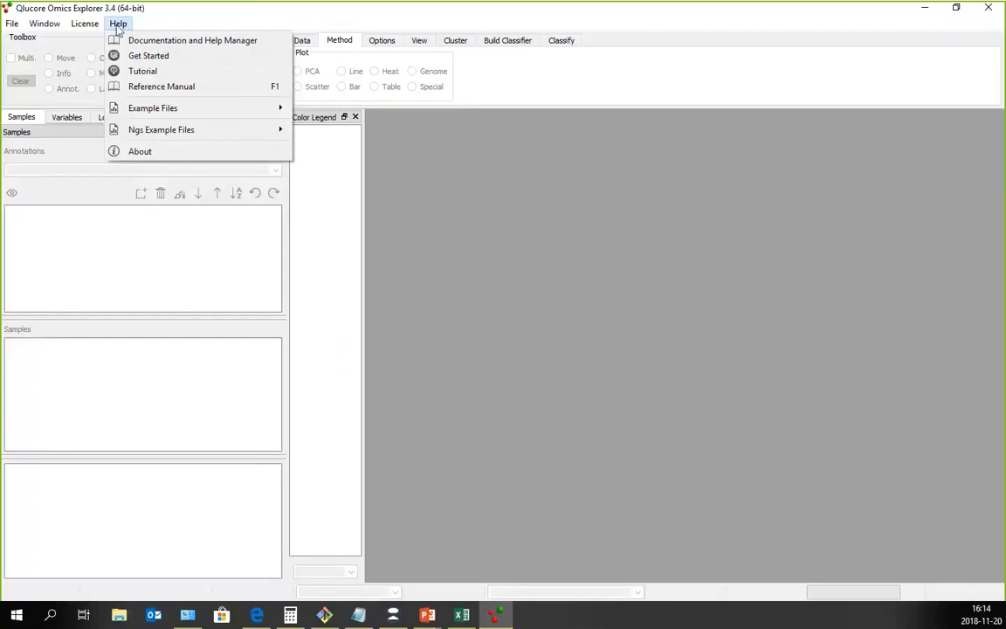
mouse_move(149, 110)
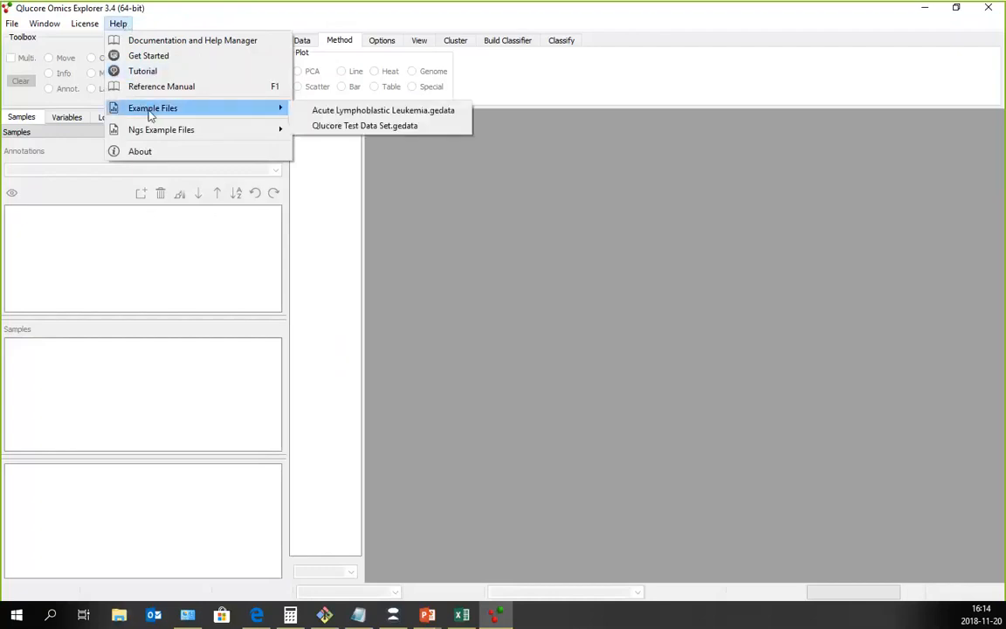
click(320, 115)
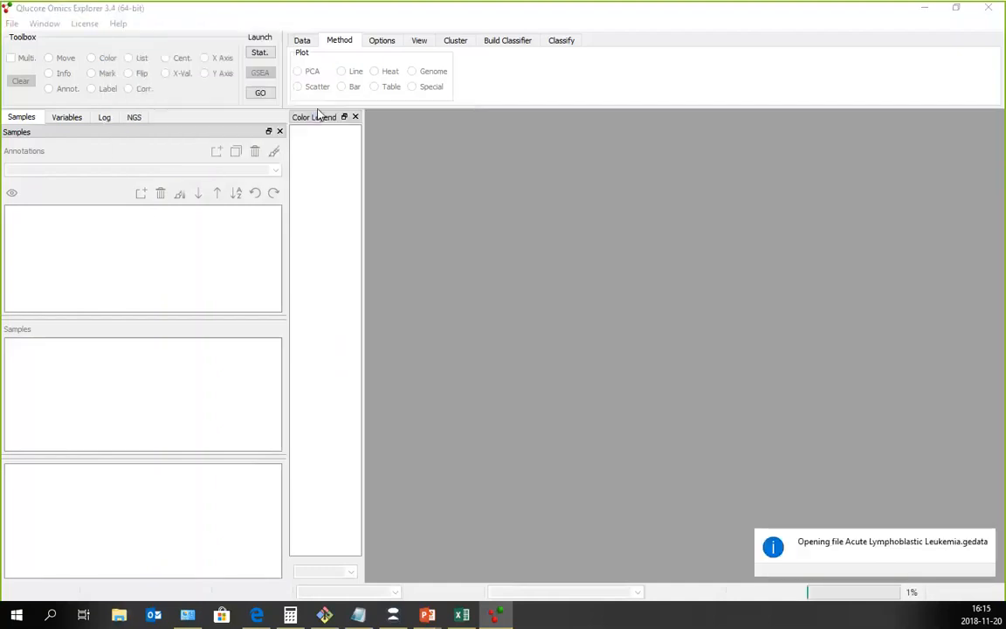
double_click(474, 122)
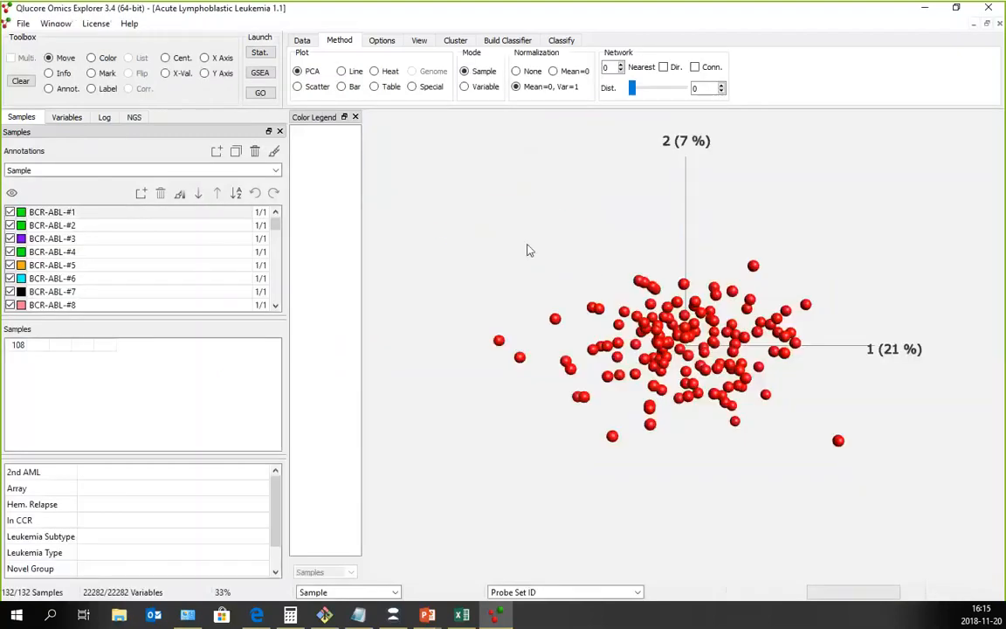
Step: Change the solid sample color in the PCA plot to the blue-violet basic color
click(421, 44)
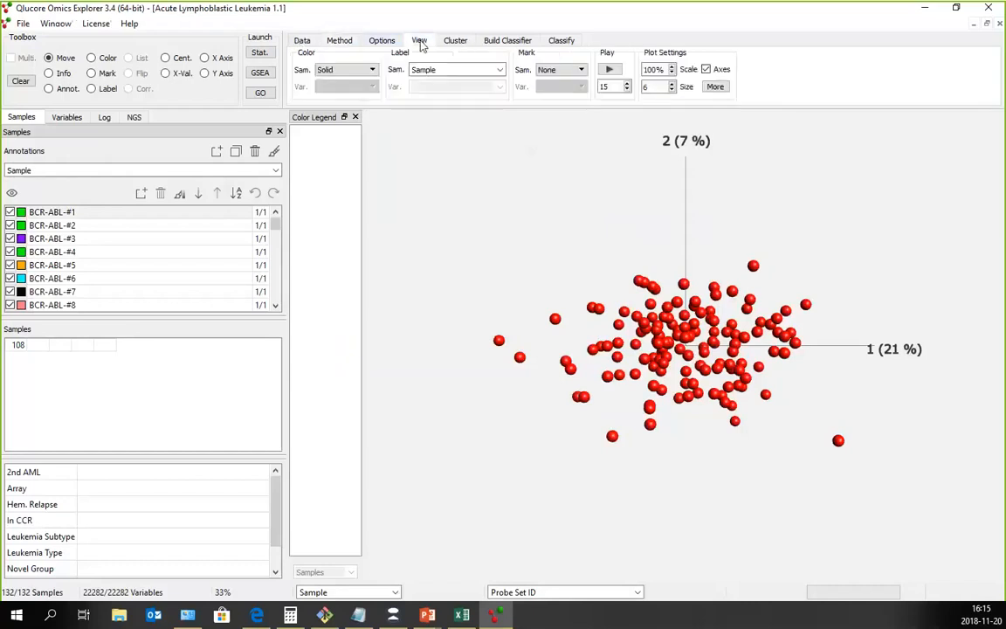
click(371, 71)
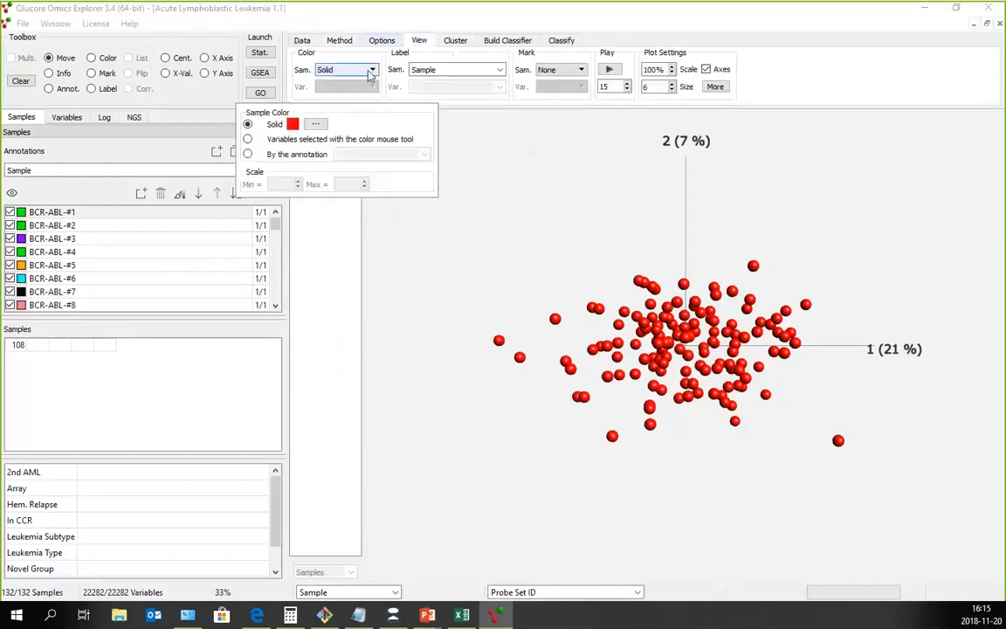
click(316, 125)
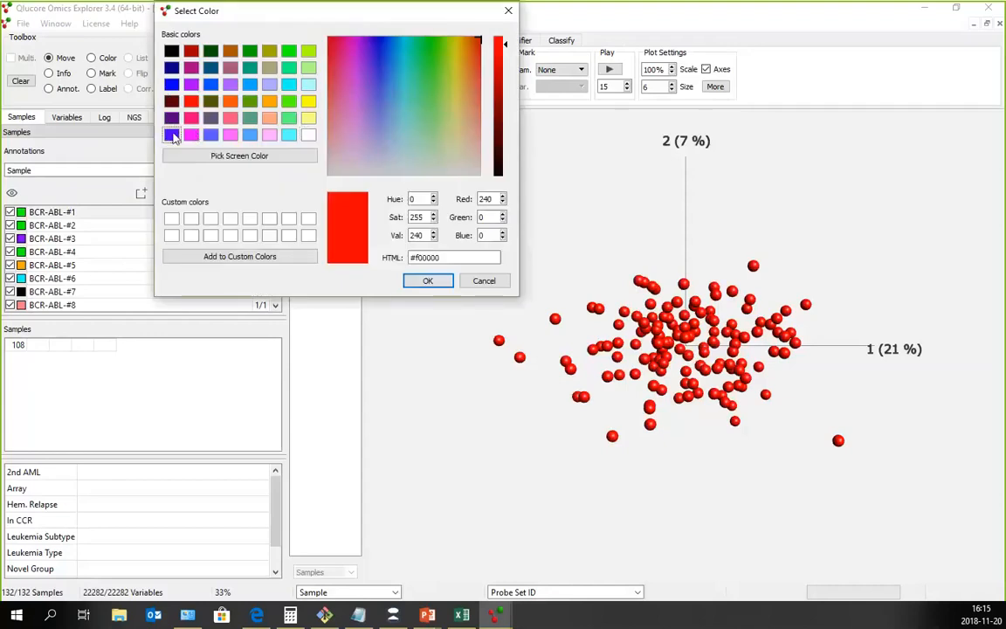
click(171, 134)
click(428, 281)
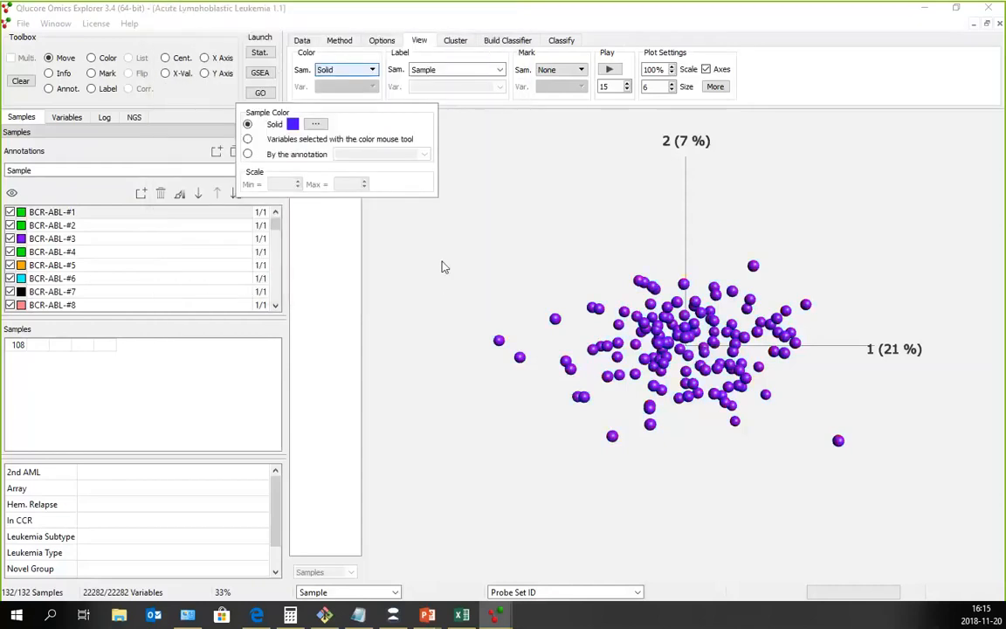
click(425, 230)
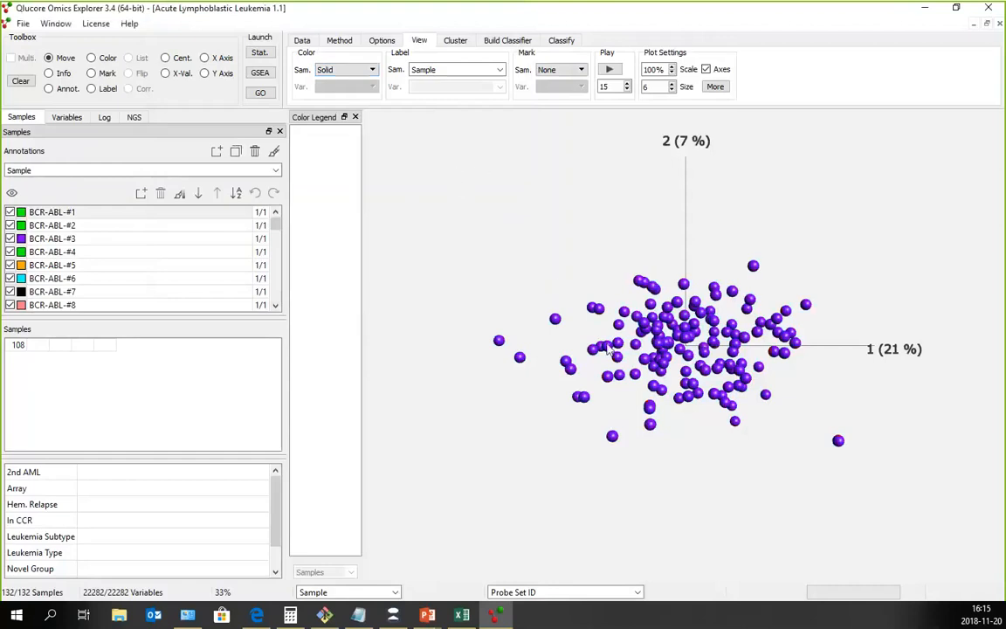
Step: Switch the PCA plot to Variable mode and inspect the variable cloud from different angles
drag(716, 328, 541, 374)
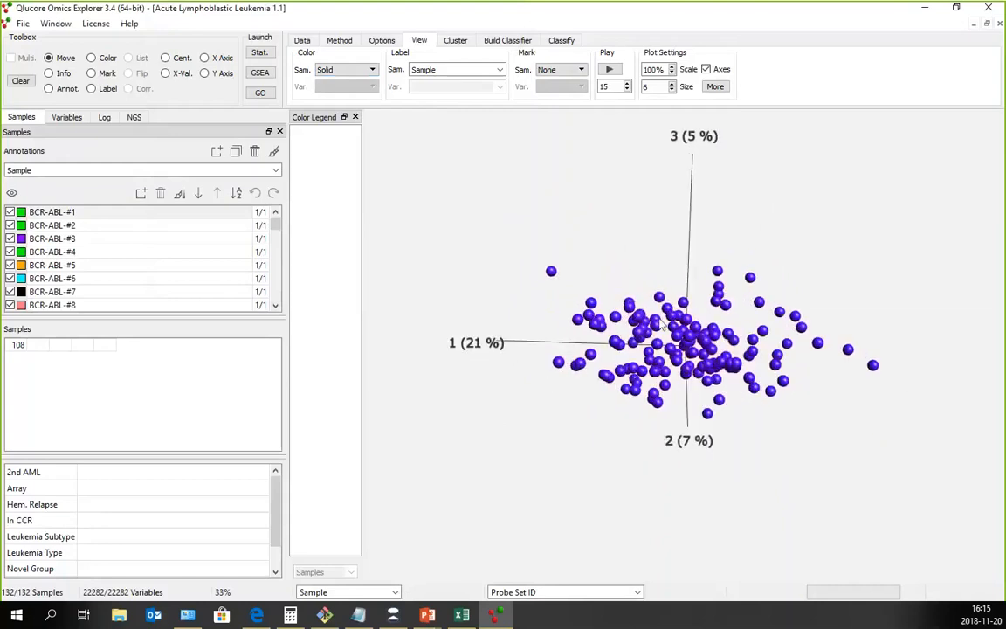
click(339, 42)
click(466, 88)
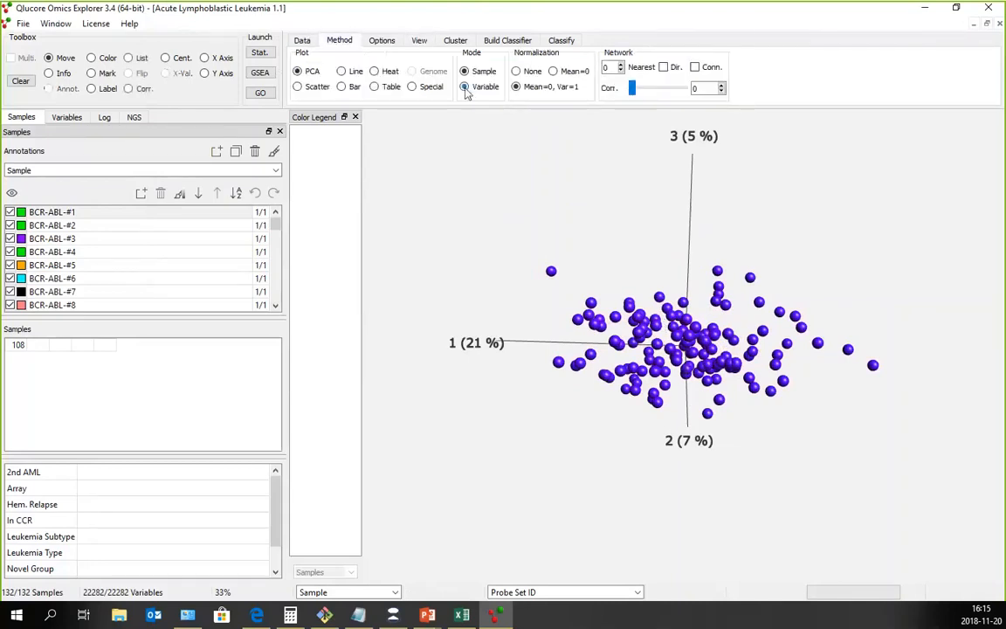
drag(528, 249, 460, 342)
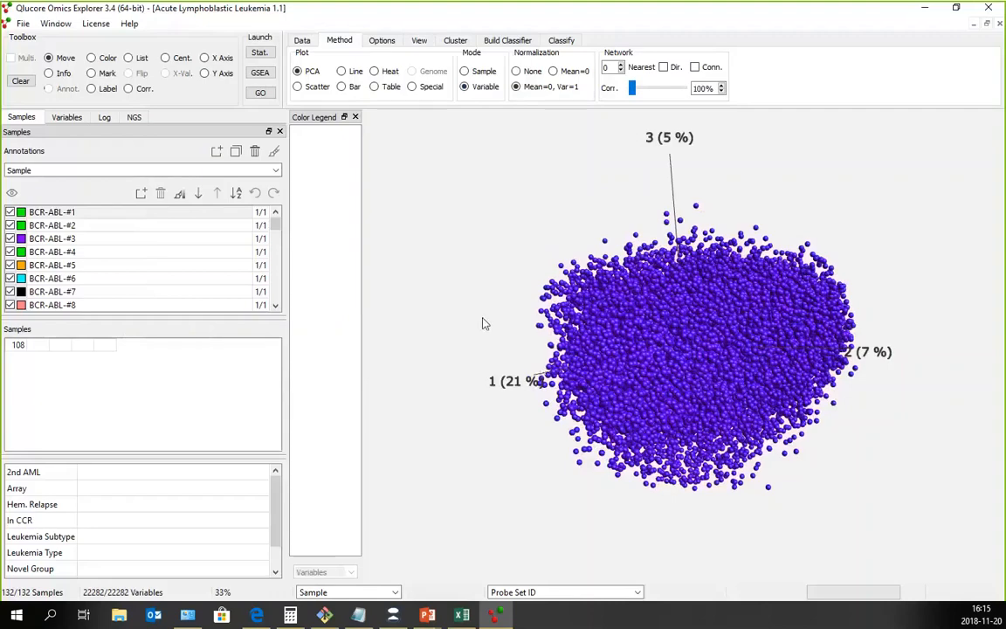
drag(481, 322, 431, 262)
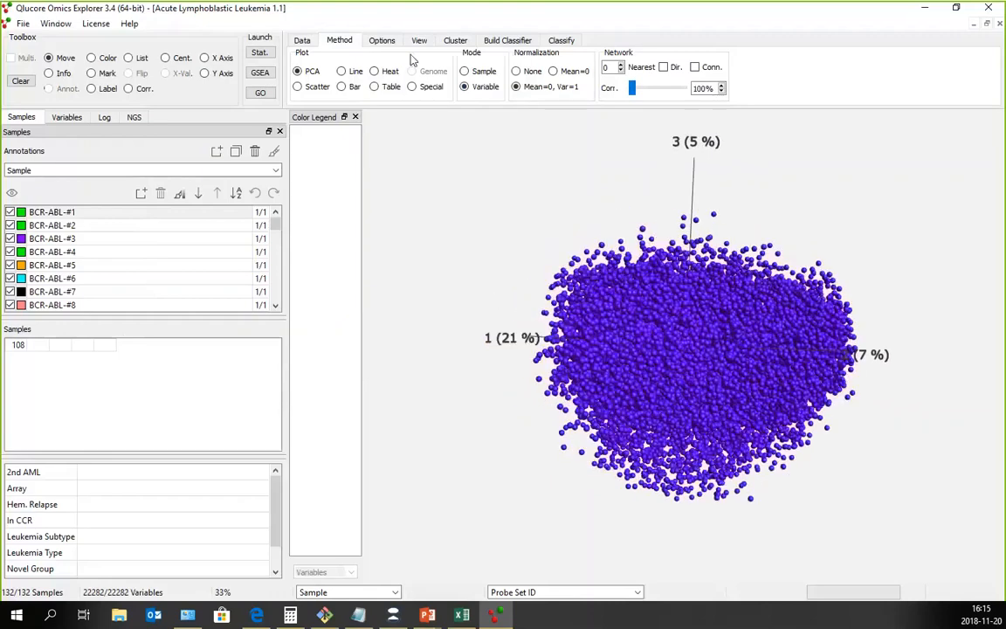
Step: Return the PCA plot to Sample mode and rotate it so component 2 points up and component 1 points right
click(465, 72)
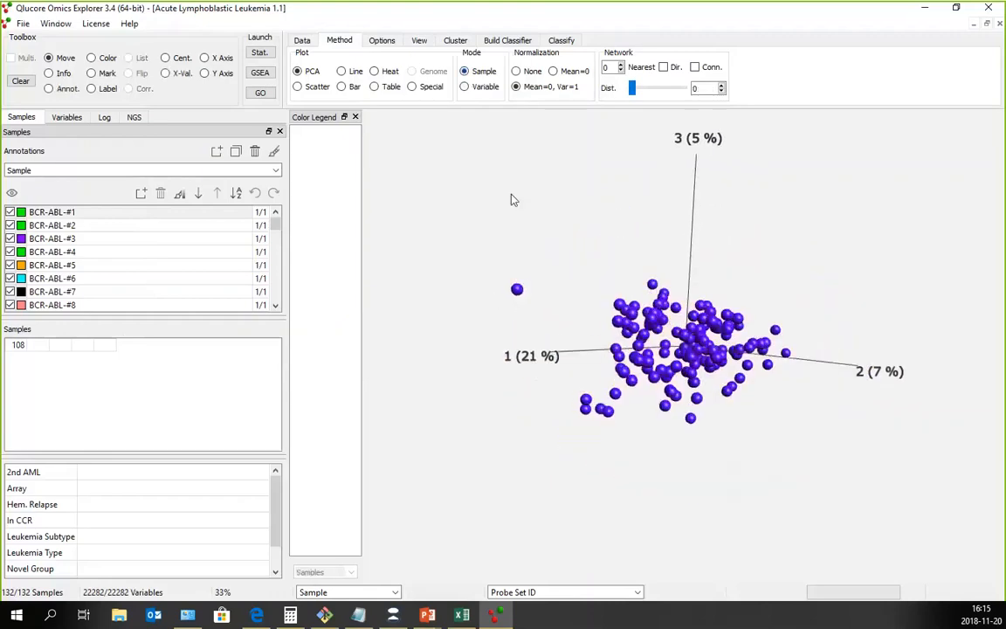
drag(536, 221, 716, 184)
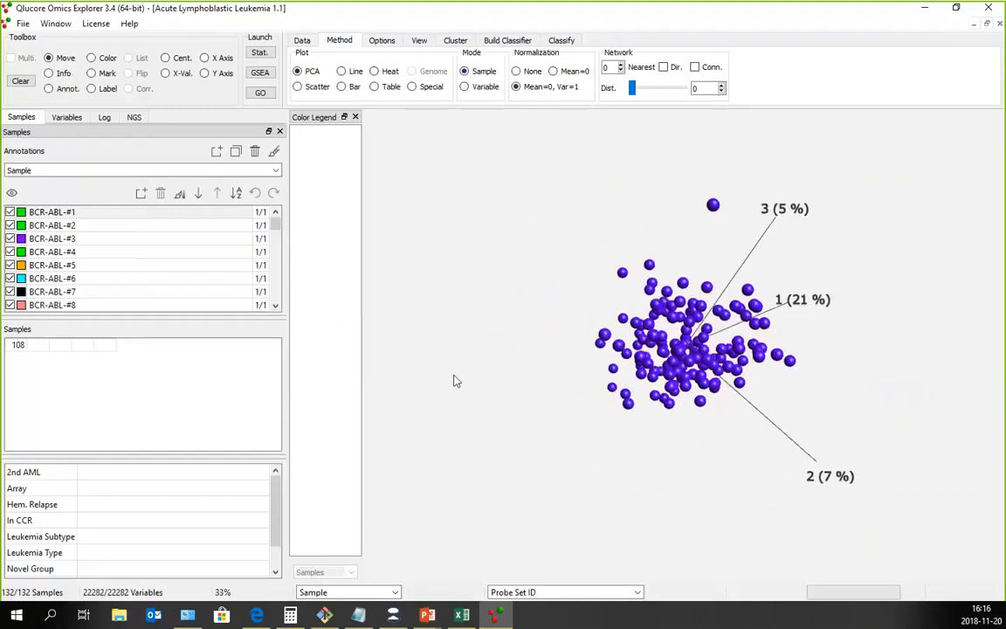
drag(455, 381, 667, 278)
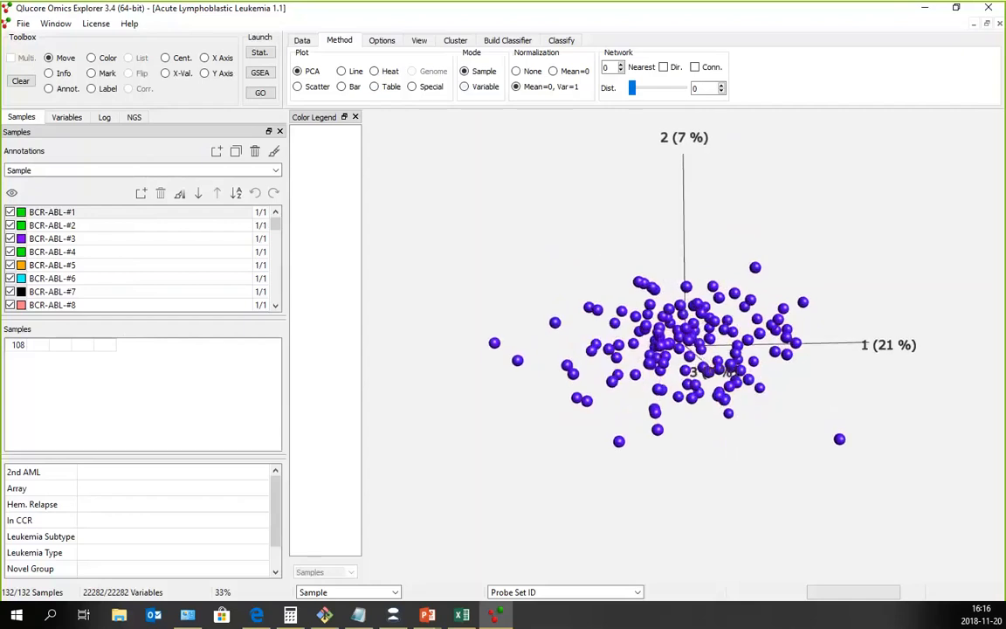
Step: Display the Statistics window and raise the variance filter threshold to 0.235
click(56, 23)
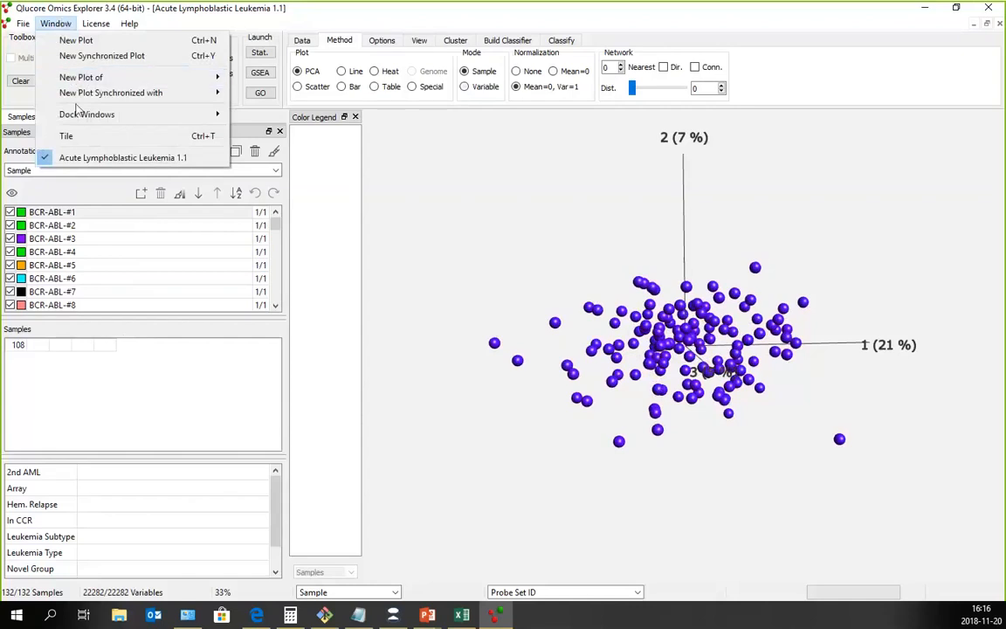
mouse_move(91, 119)
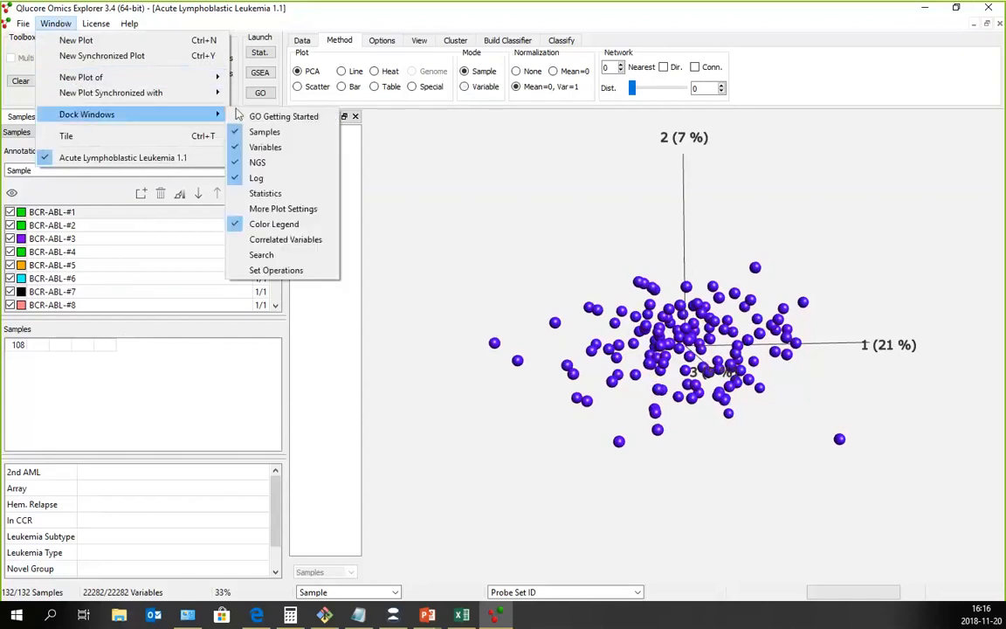
click(278, 194)
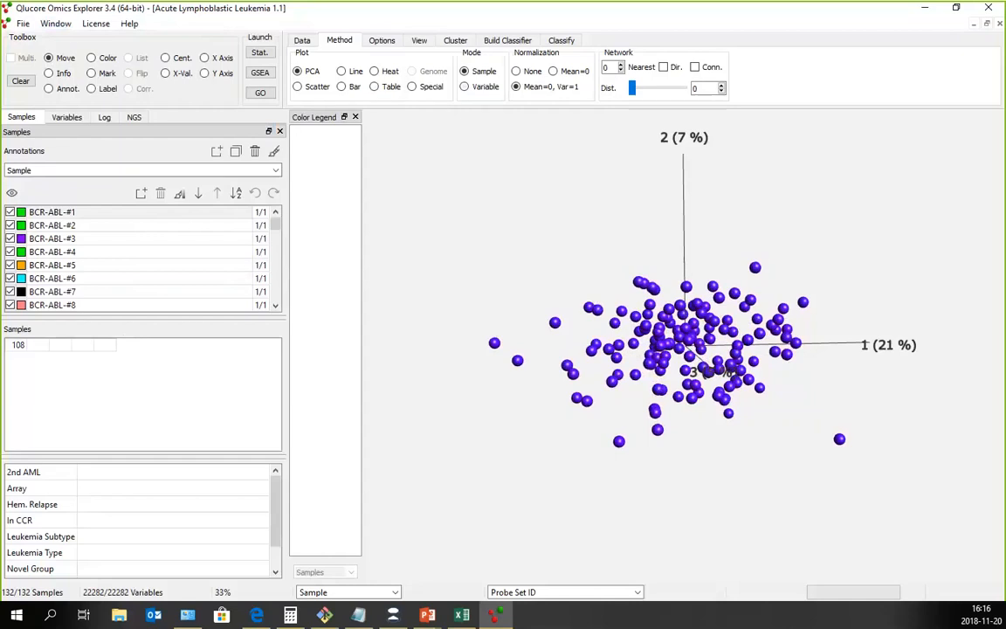
drag(827, 273, 376, 163)
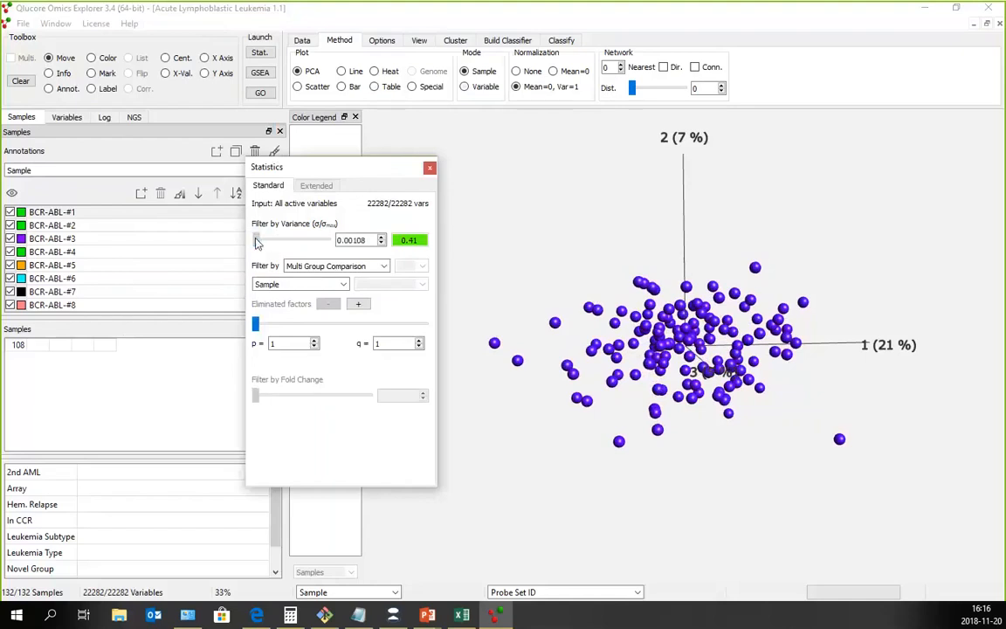
drag(256, 242, 308, 244)
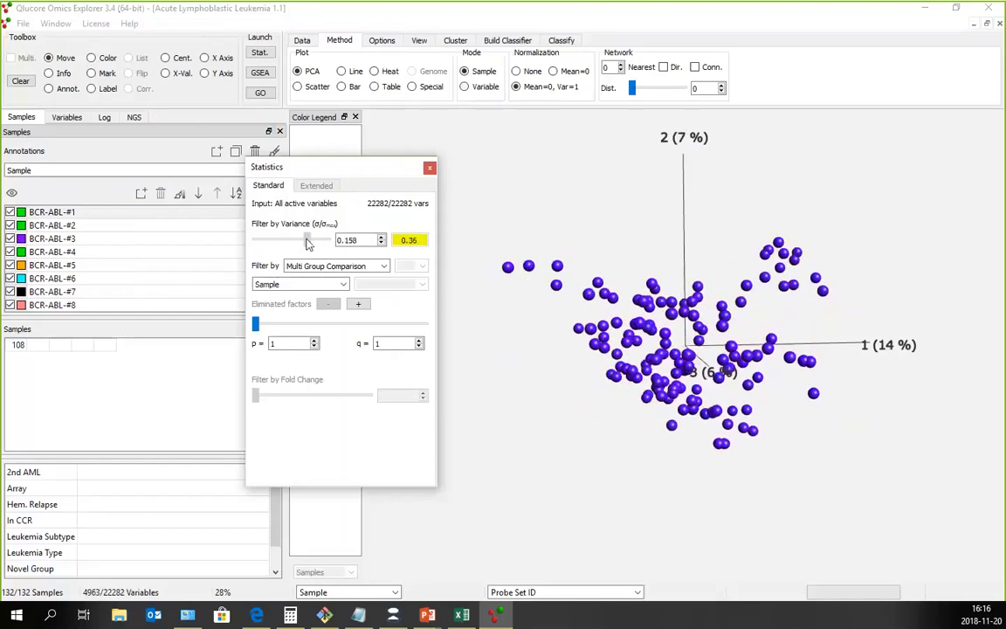
drag(308, 244, 309, 244)
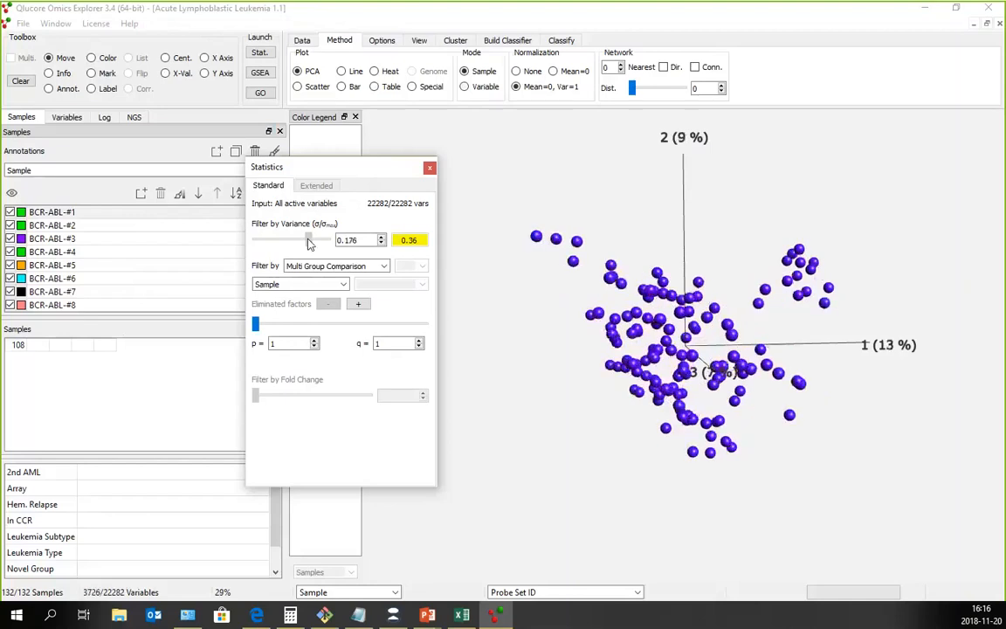
drag(308, 243, 311, 242)
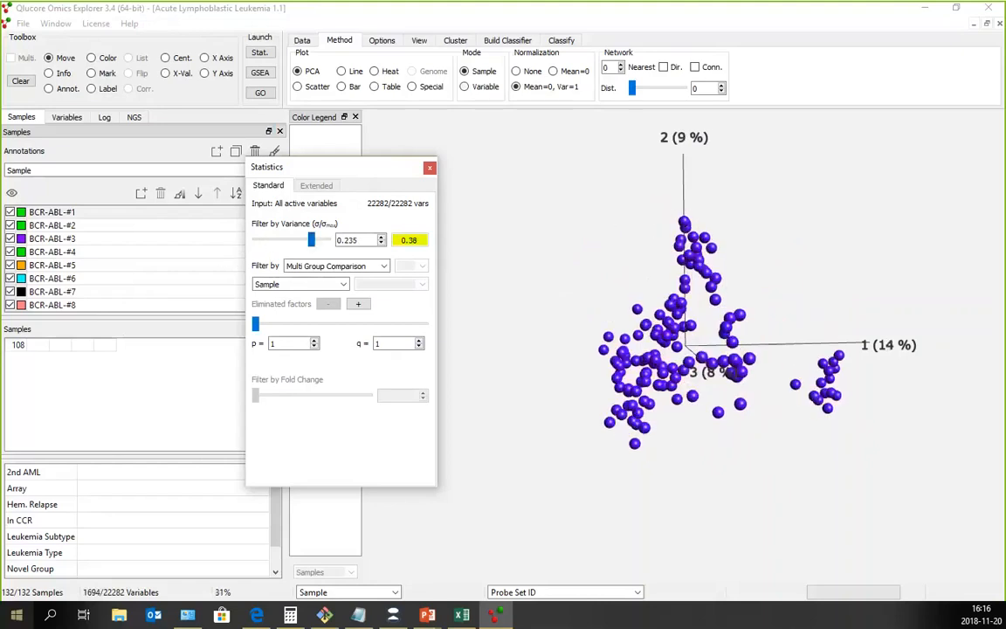
Step: Color the samples in the PCA plot by the Leukemia Type annotation
drag(602, 411, 502, 332)
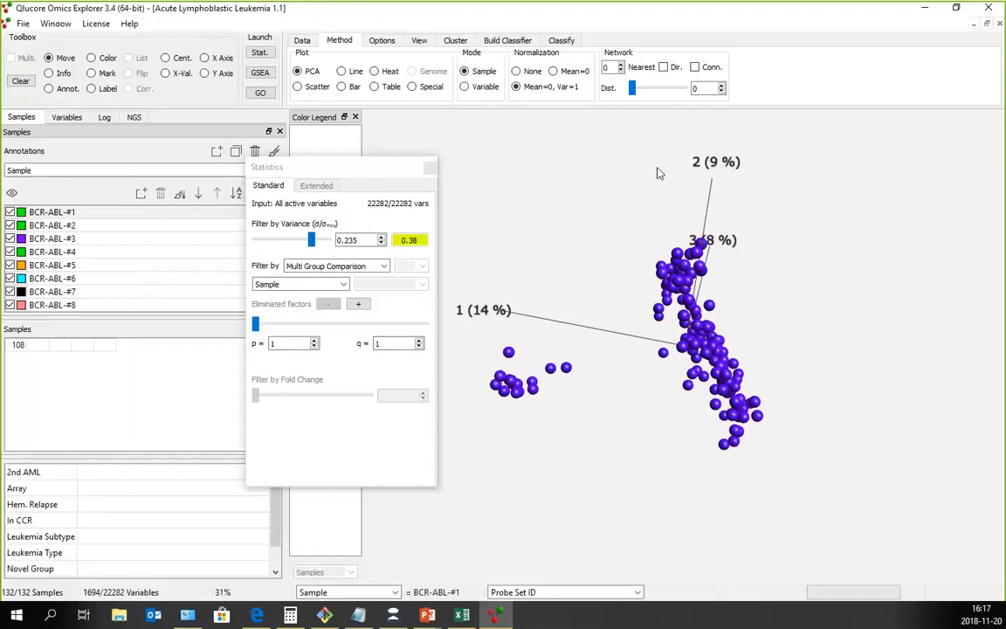
drag(658, 171, 578, 222)
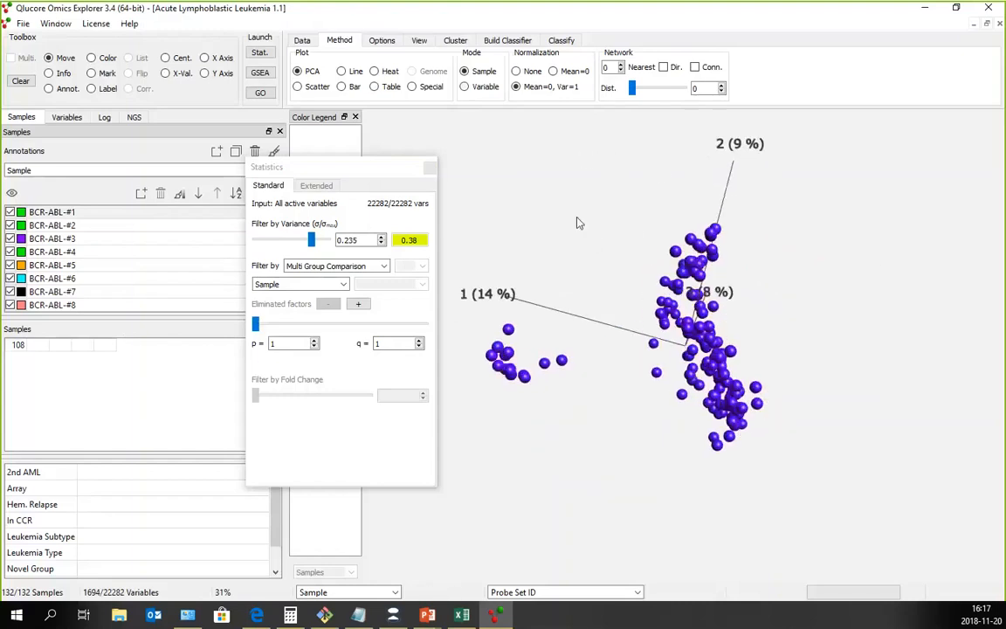
click(418, 40)
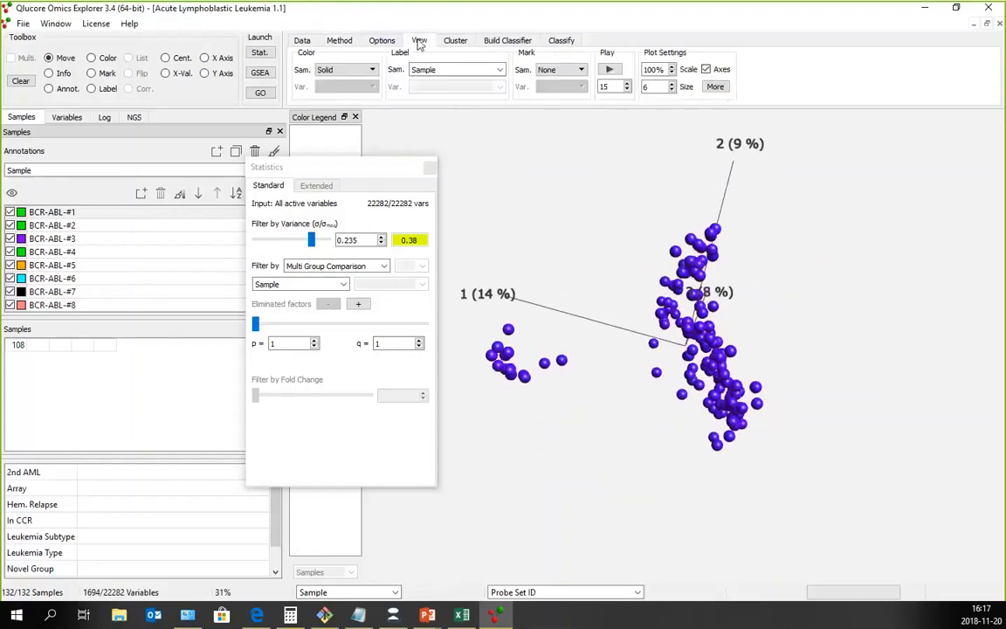
click(373, 70)
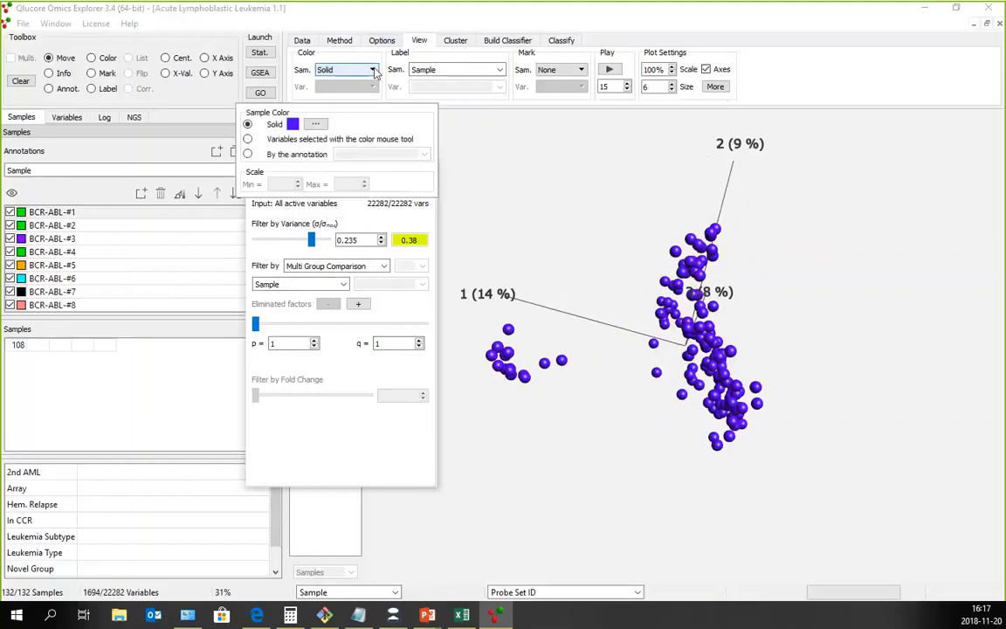
click(247, 154)
click(425, 155)
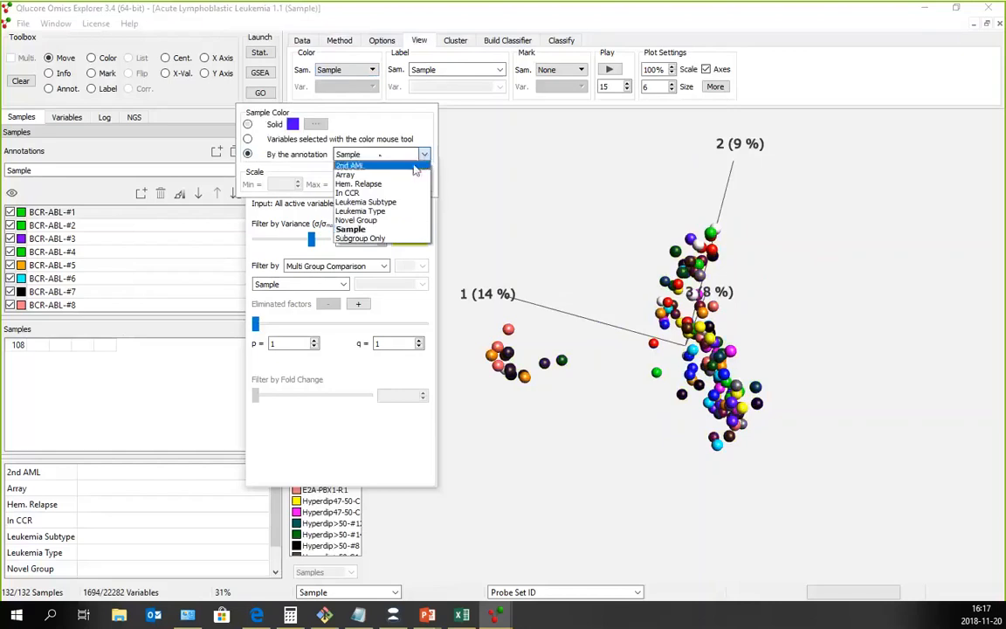
click(398, 213)
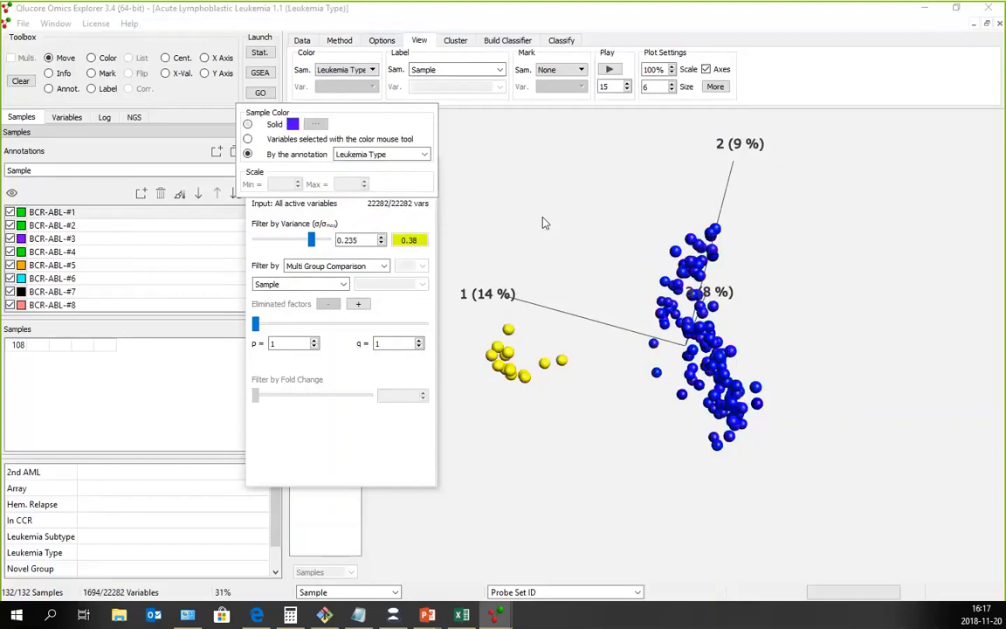
drag(542, 218, 532, 154)
Step: Restore the maximized Leukemia Type plot to a smaller window and create a new plot of the same data set beside it
drag(690, 233, 725, 419)
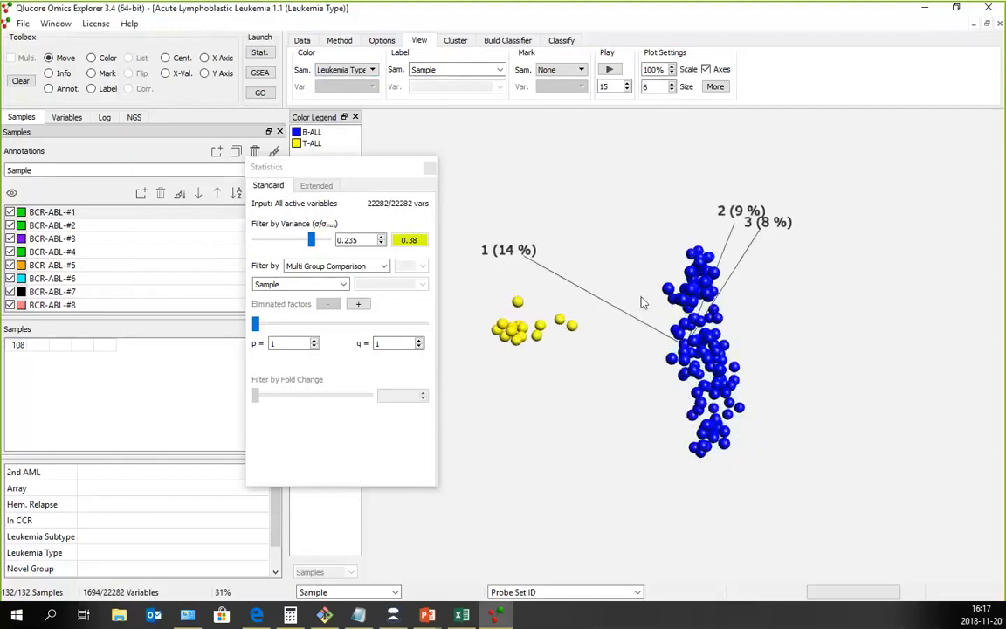
drag(660, 197, 735, 266)
drag(572, 280, 625, 324)
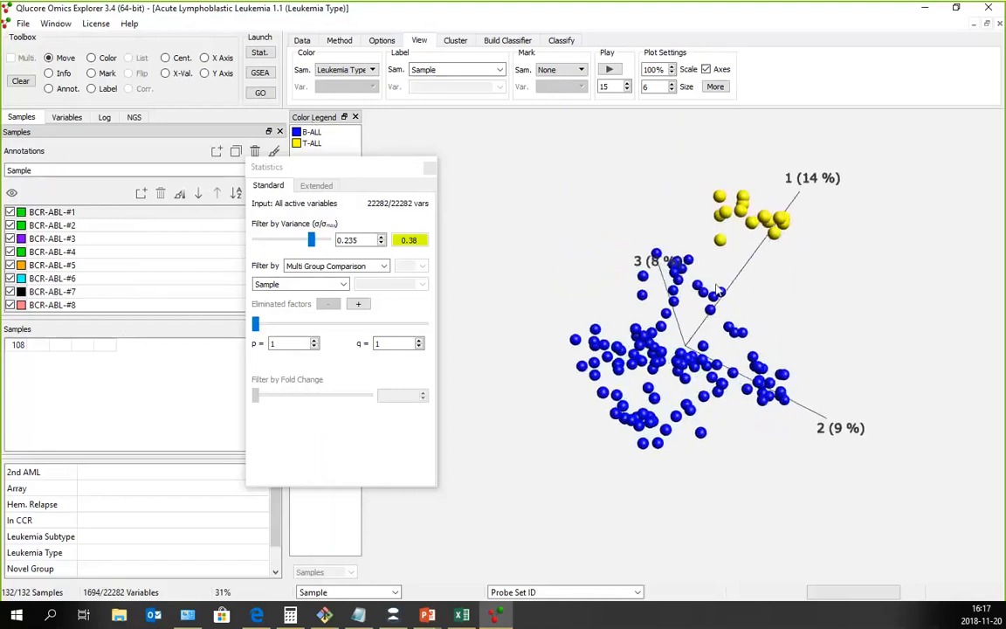
drag(544, 323, 680, 219)
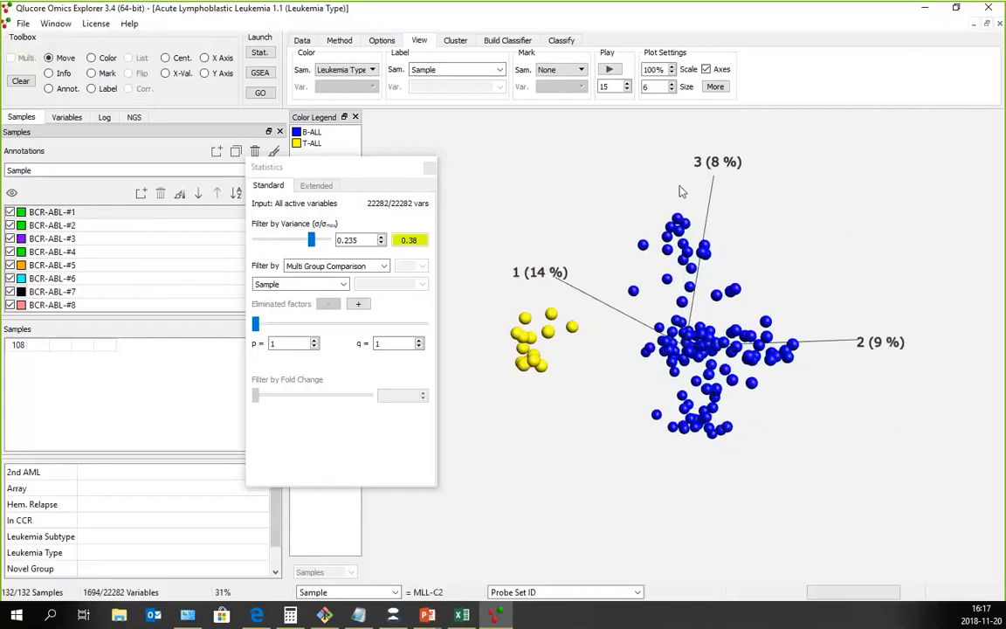
drag(616, 131, 725, 264)
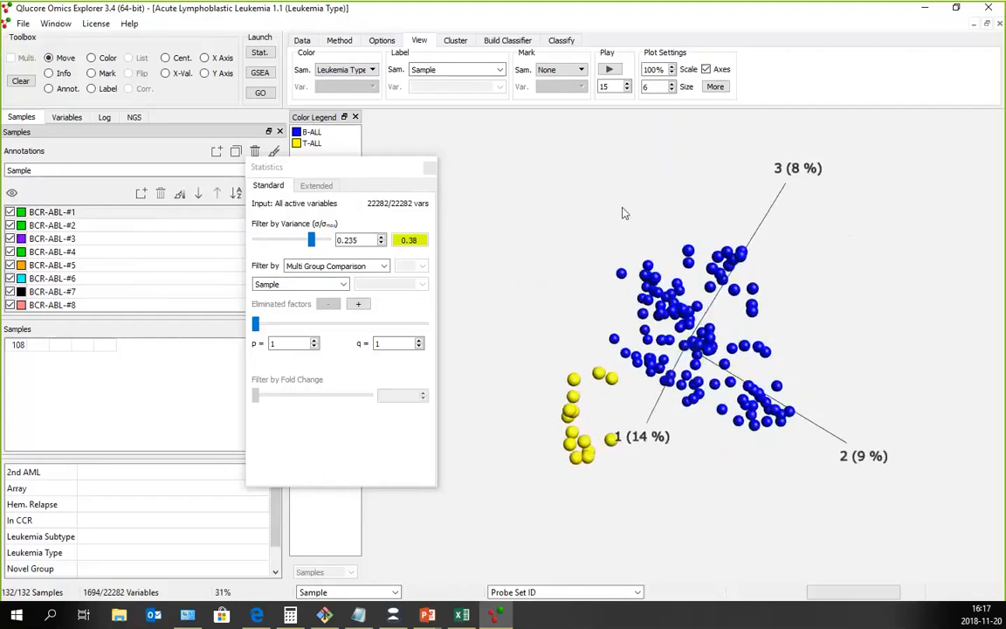
click(988, 24)
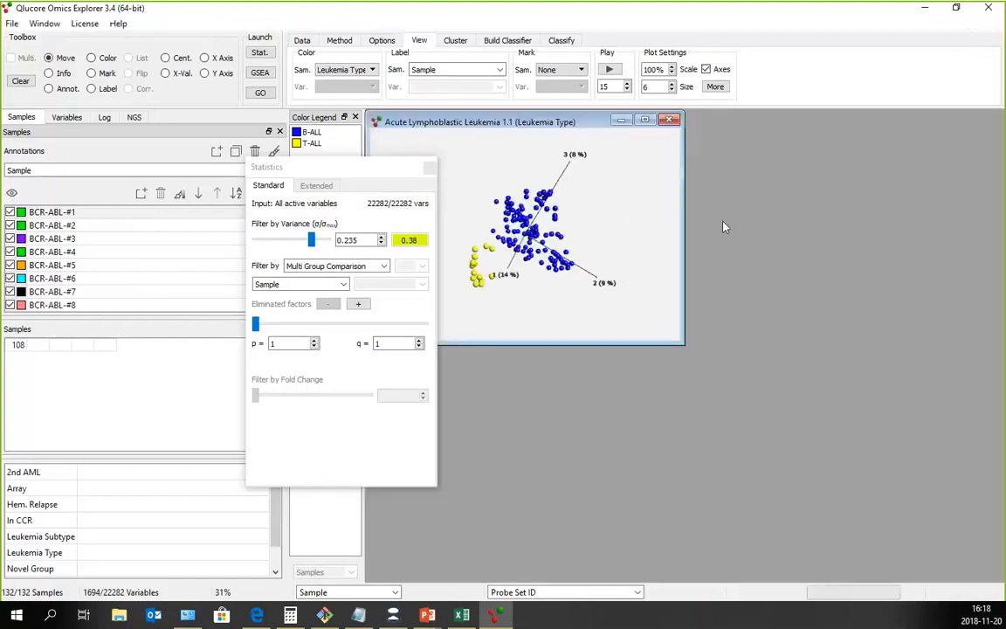
key(ctrl+n)
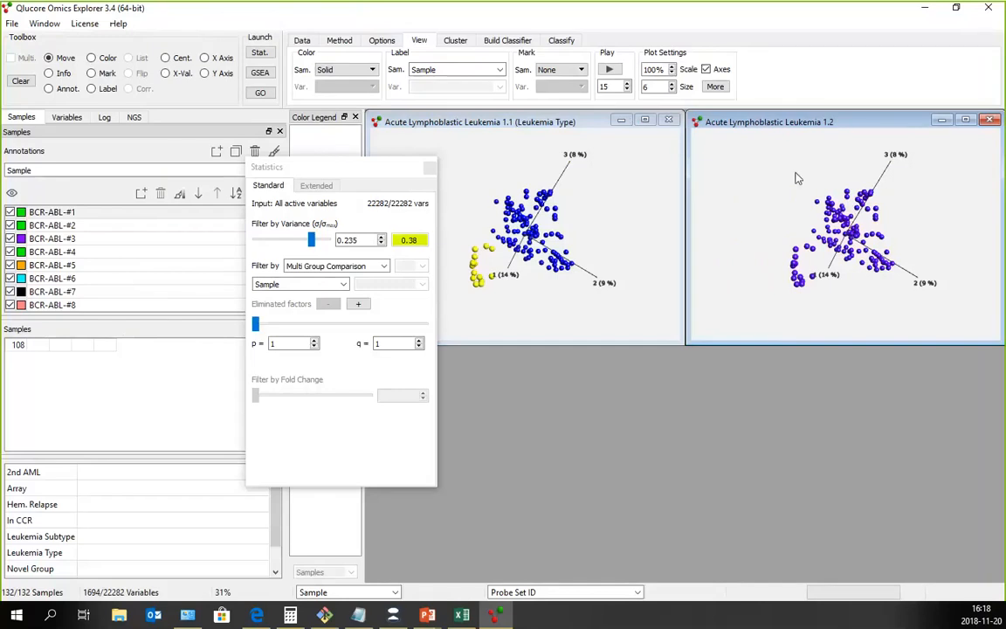
Step: Tile the two Acute Lymphoblastic Leukemia plots side by side and move the Statistics window off them
key(ctrl+t)
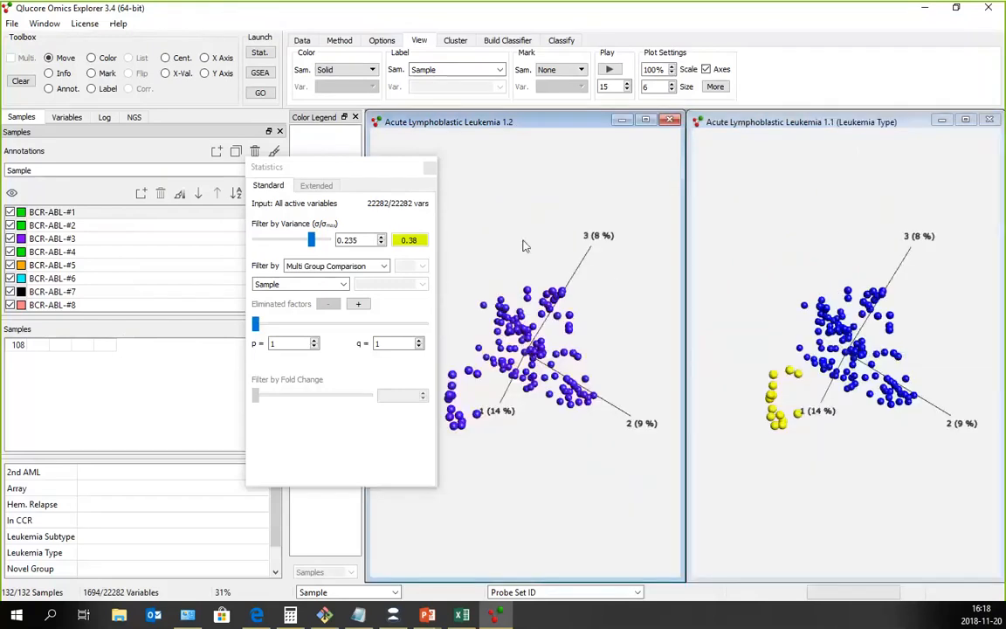
drag(524, 241, 555, 275)
drag(347, 157, 157, 240)
click(453, 237)
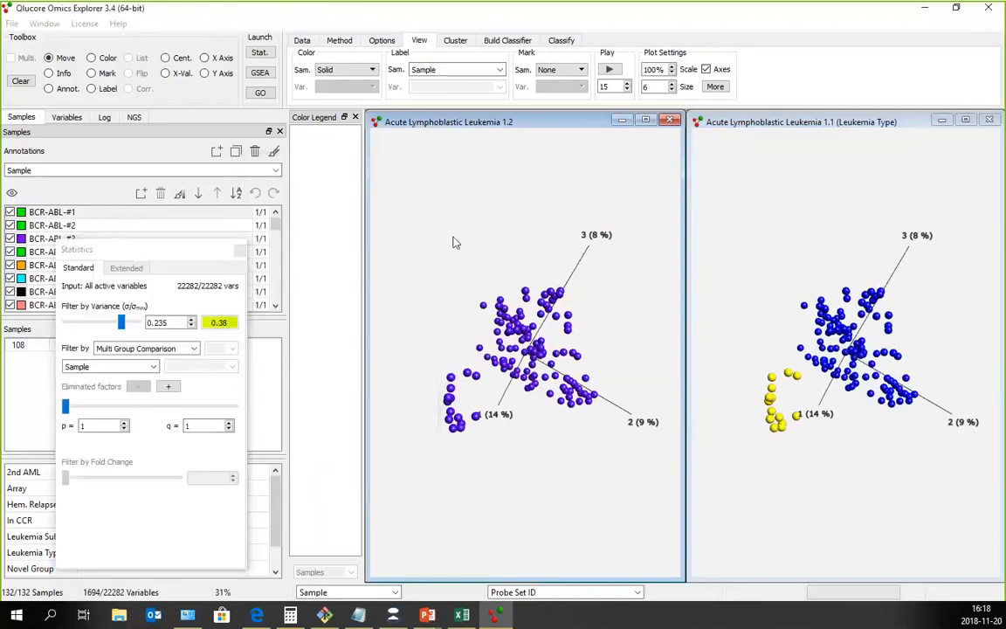
Step: Change the solid-colored plot 1.2 from PCA to a scatter plot of type 2D t-SNE
click(307, 41)
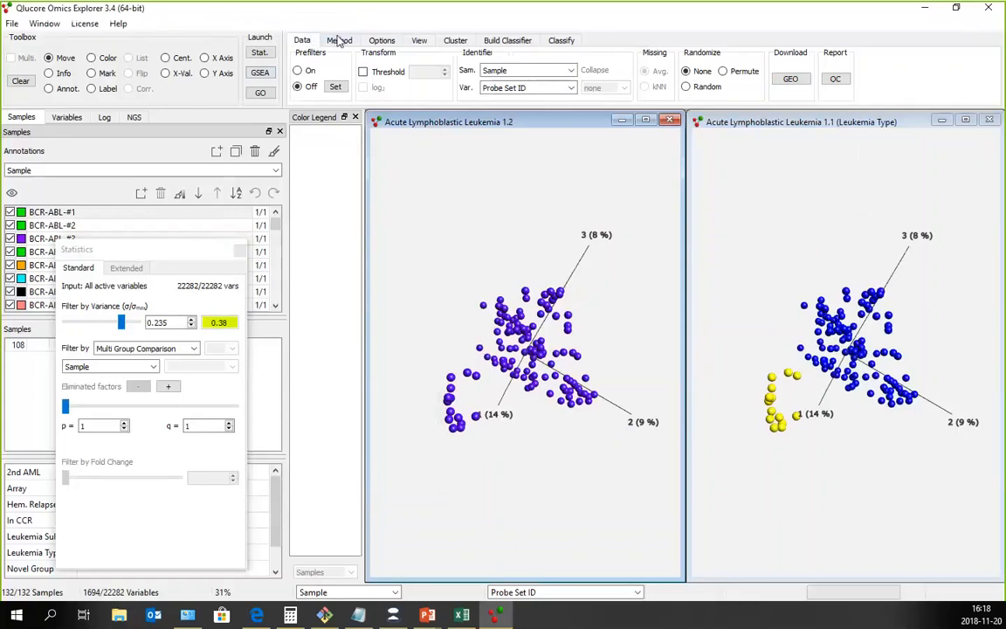
click(338, 40)
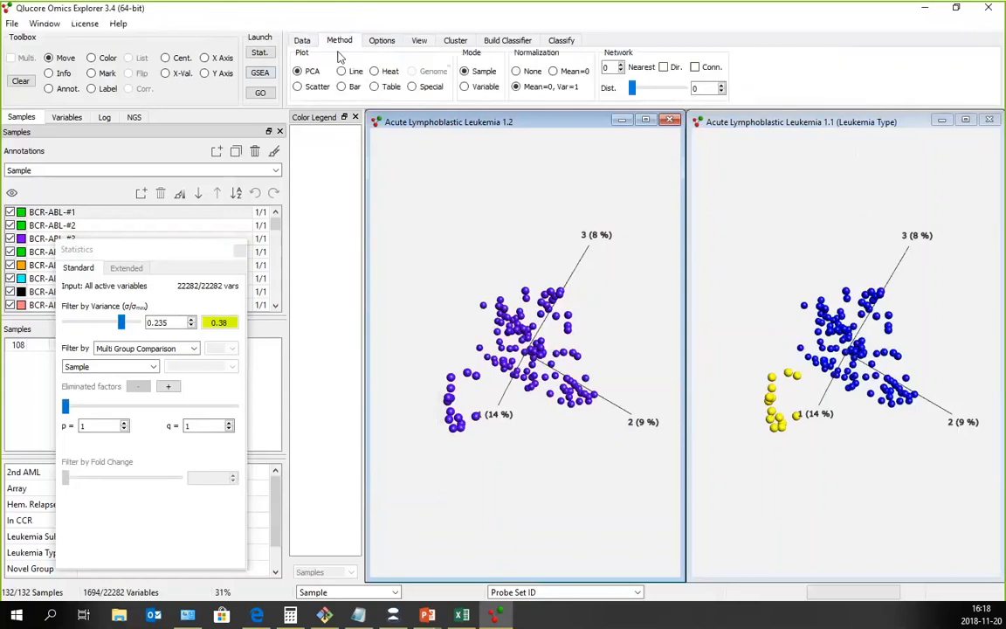
click(298, 88)
click(538, 72)
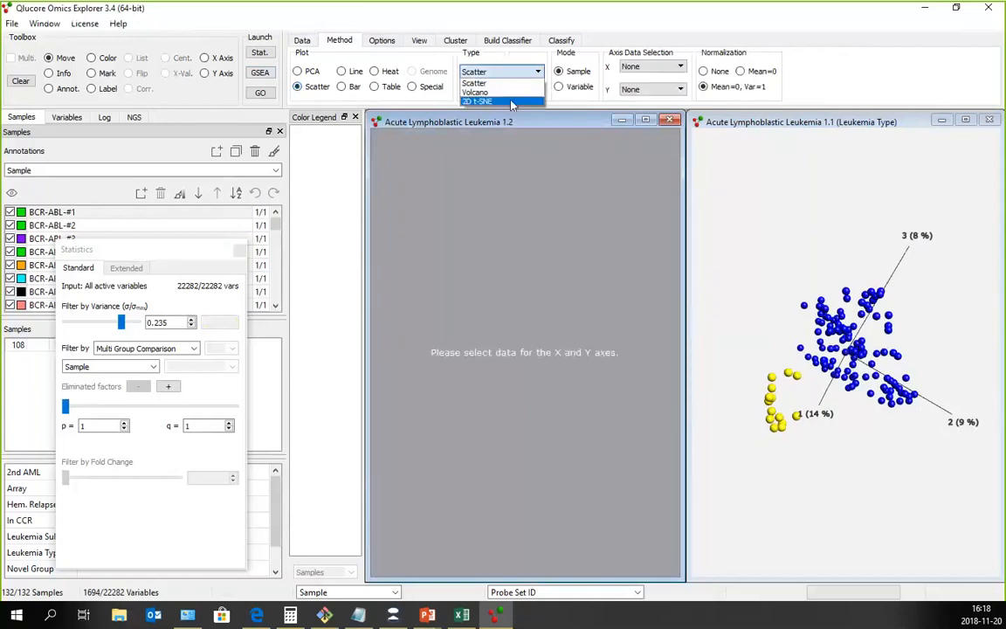
click(513, 102)
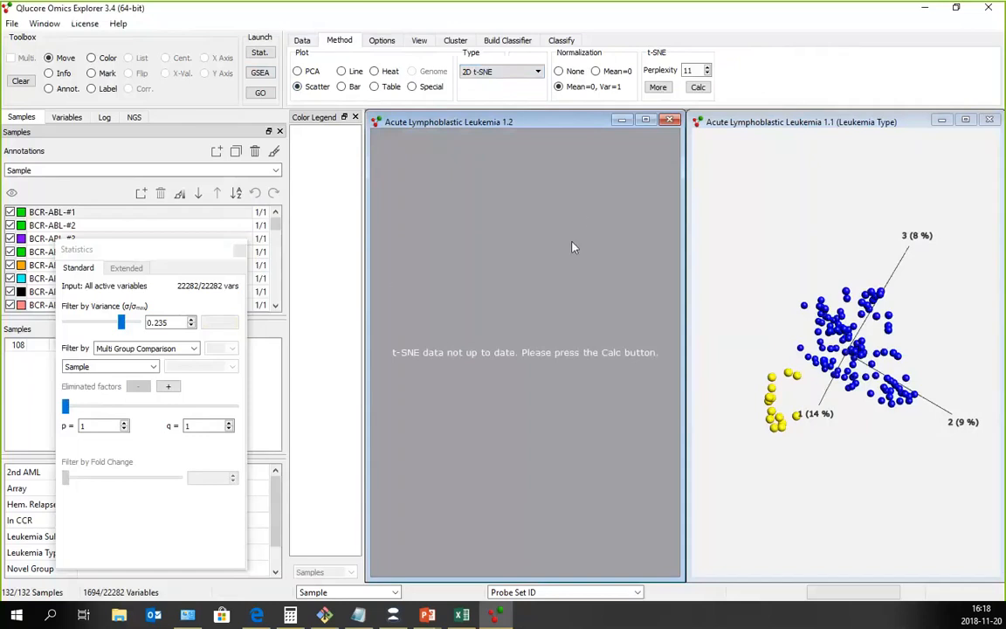
Step: Set the t-SNE perplexity to 10 and calculate the t-SNE plot
click(697, 69)
key(BackSpace)
text(0)
click(696, 88)
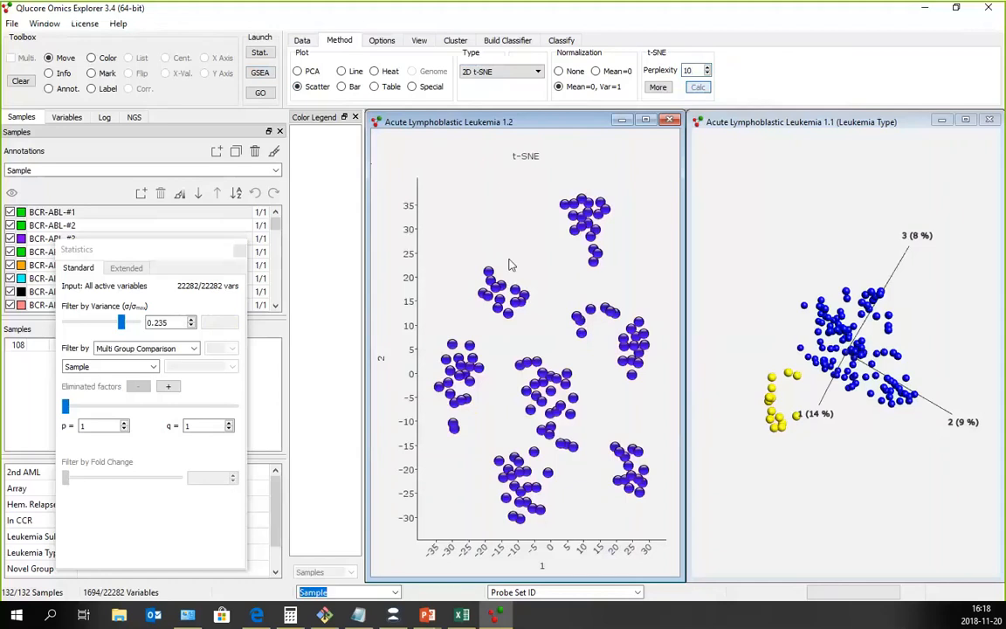
Step: Color the samples in the t-SNE plot by the Leukemia Type annotation
click(420, 40)
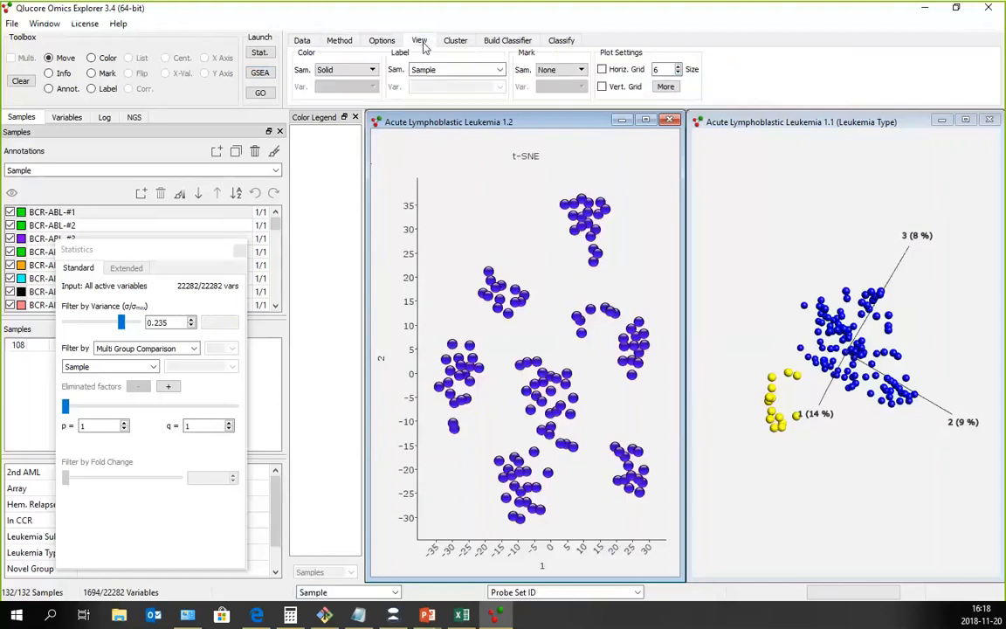
click(372, 70)
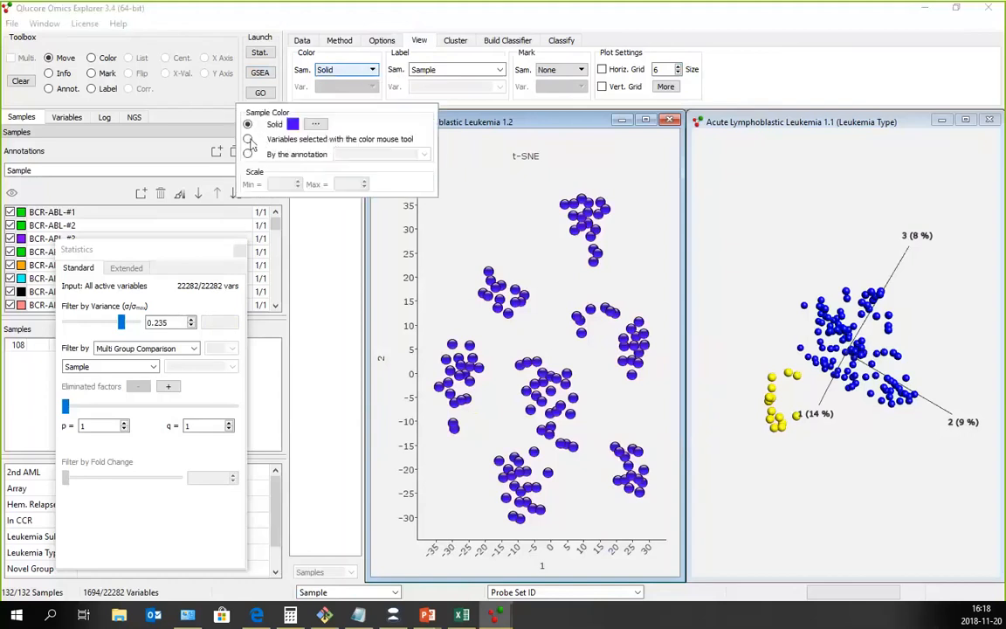
click(248, 154)
click(382, 154)
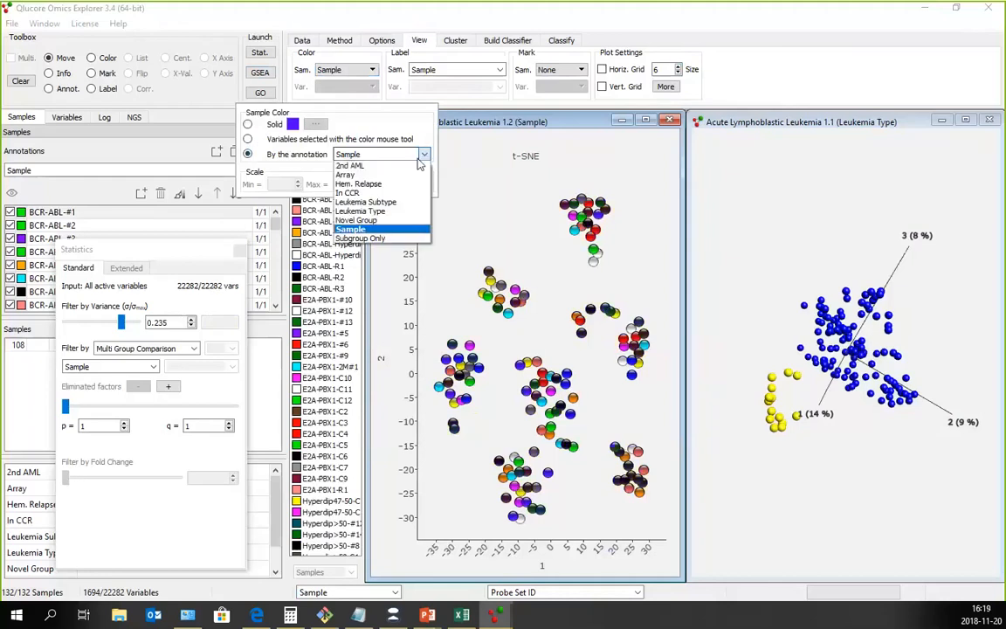
click(384, 213)
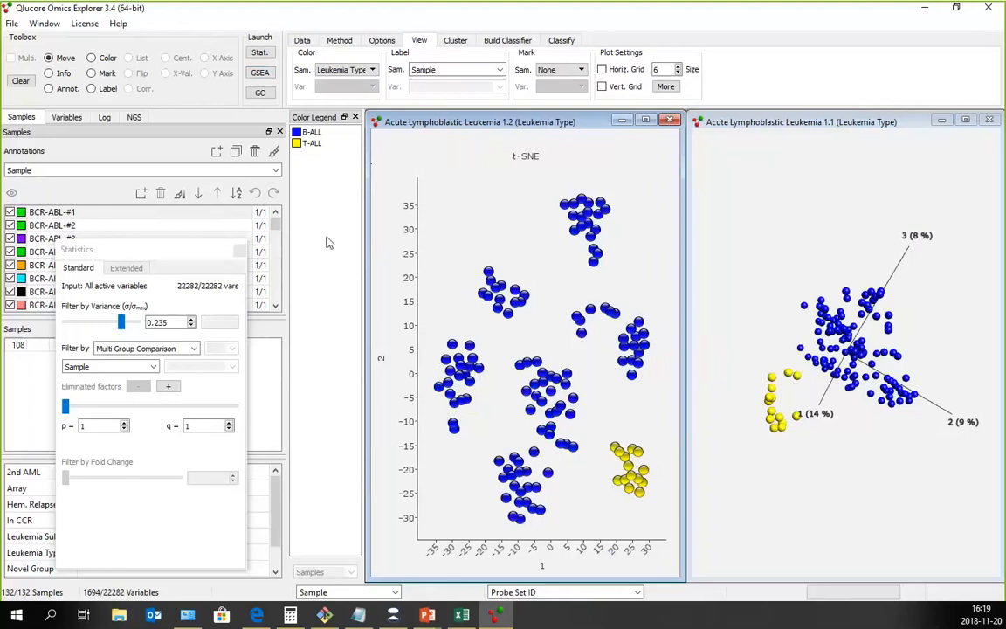
Step: Change the t-SNE plot's sample coloring to the Leukemia Subtype annotation
click(373, 72)
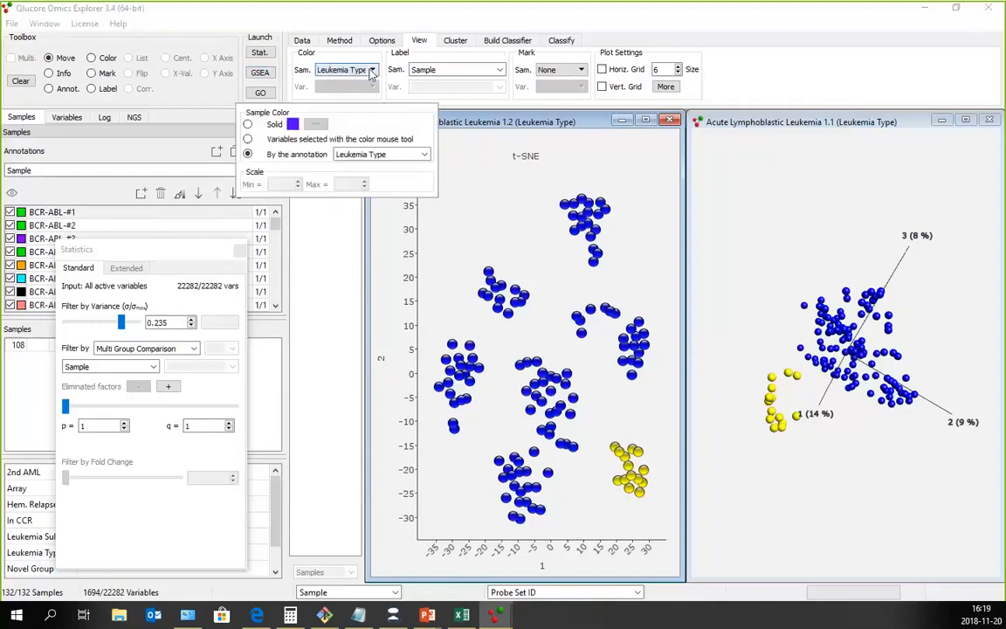
click(426, 155)
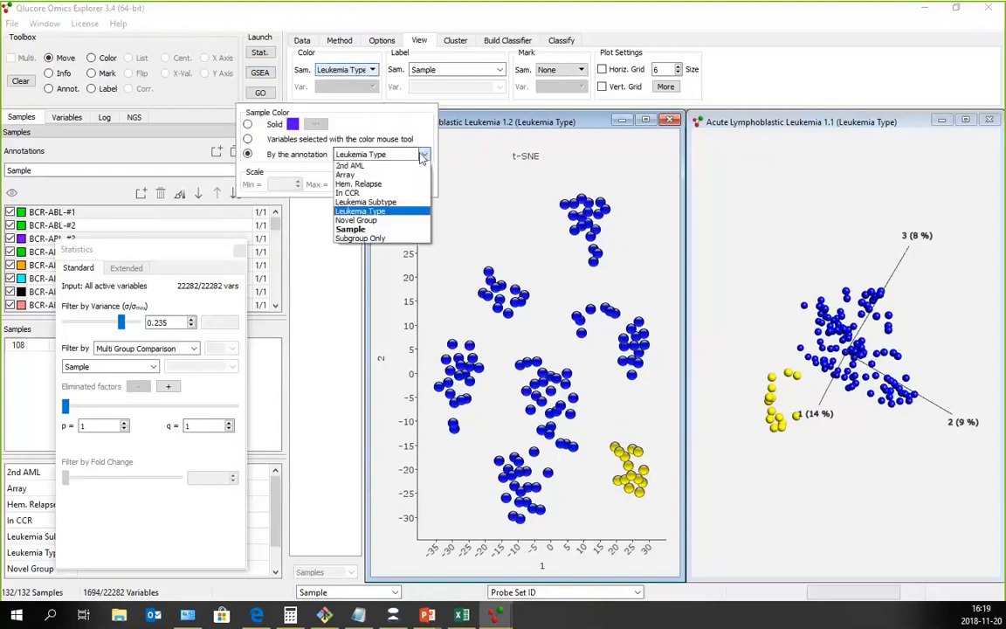
click(406, 202)
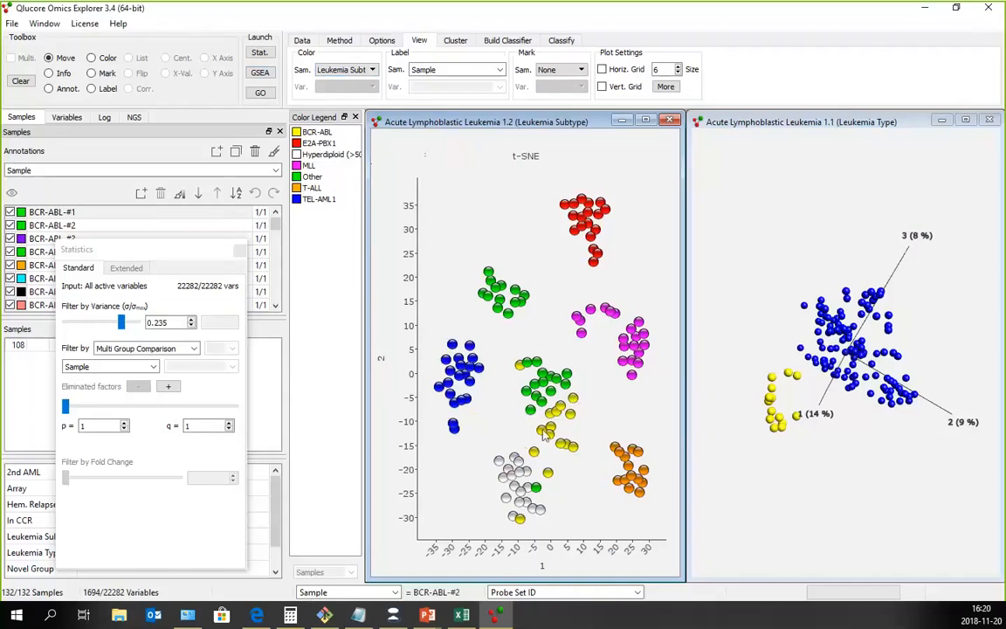
Step: Color the samples in PCA plot 1.1 by the Leukemia Subtype annotation to compare its groups with the t-SNE plot
mouse_move(440, 616)
drag(730, 326, 784, 502)
drag(865, 378, 669, 285)
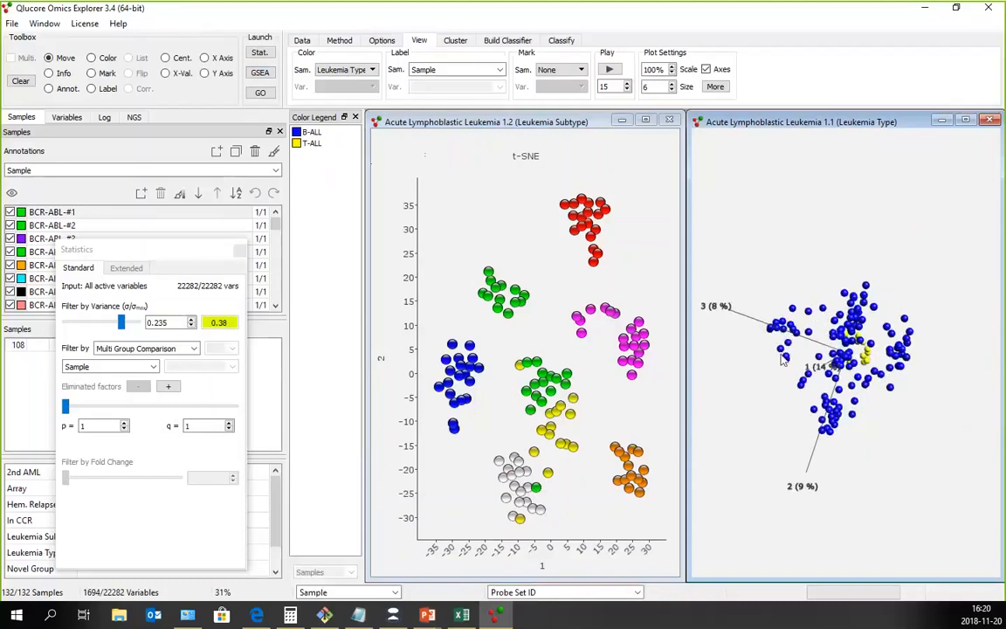
drag(849, 455, 910, 472)
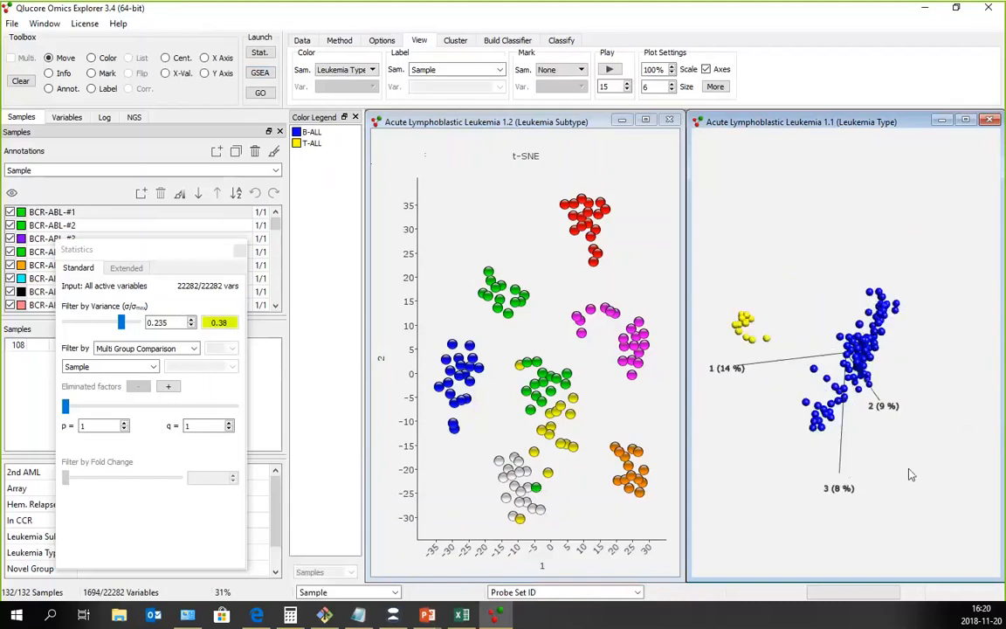
click(339, 69)
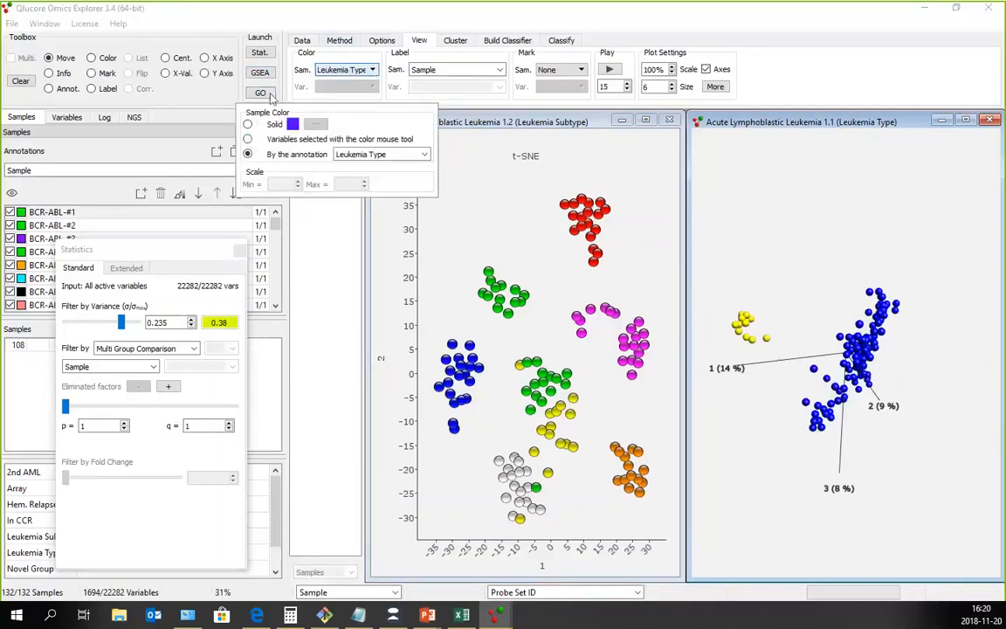
click(422, 156)
click(362, 200)
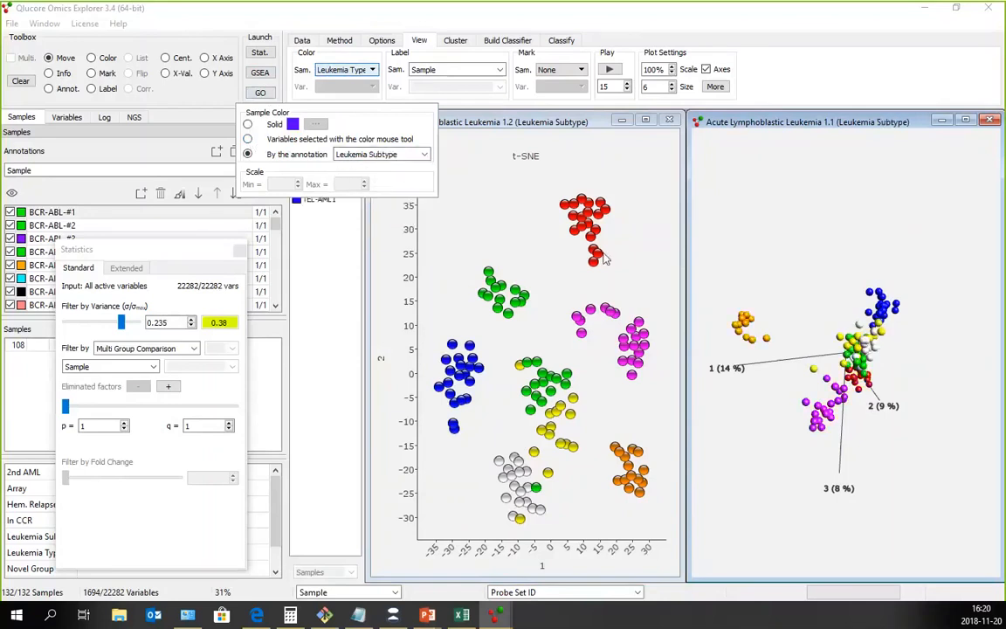
drag(744, 255, 838, 447)
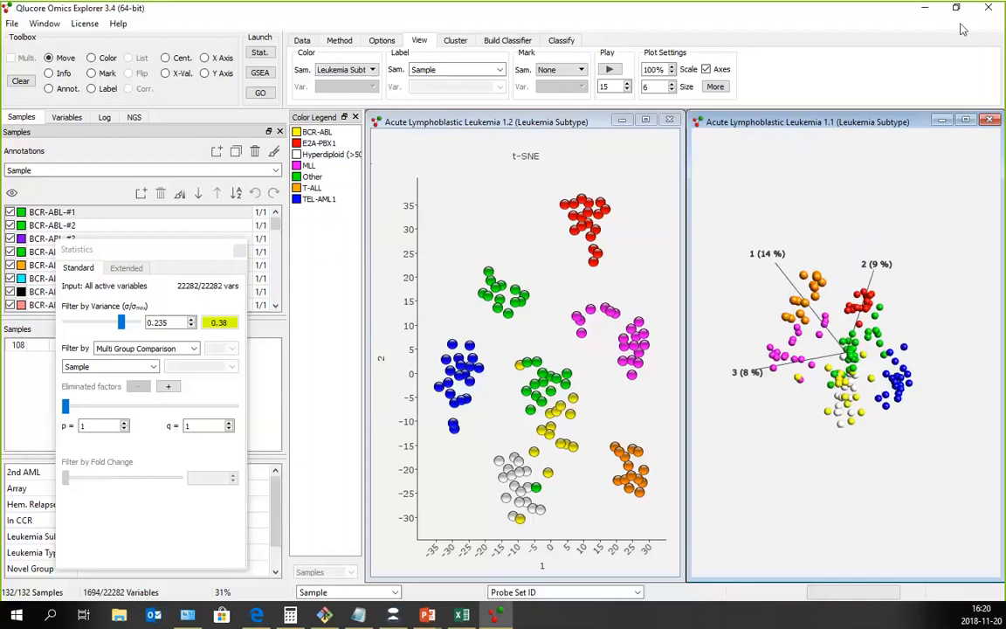
Step: Close both Acute Lymphoblastic Leukemia plots, first the t-SNE plot and then the PCA plot
click(667, 127)
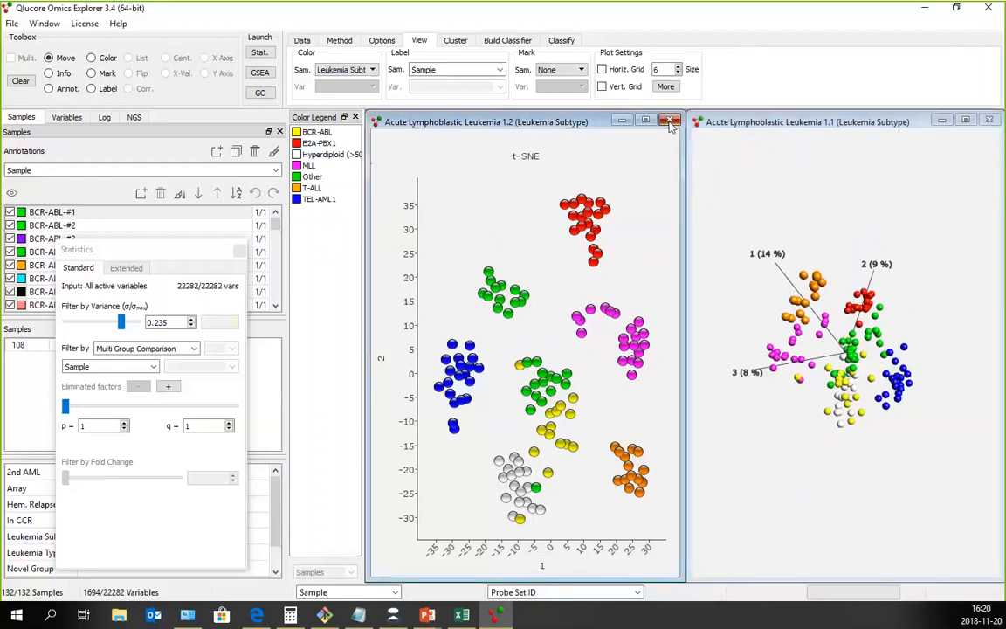
click(670, 121)
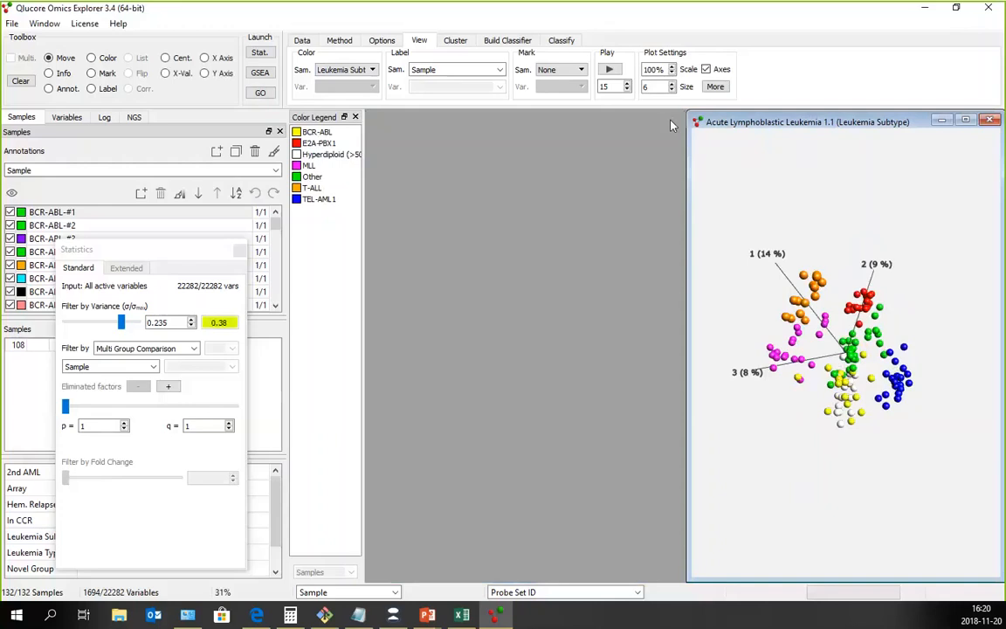
click(989, 120)
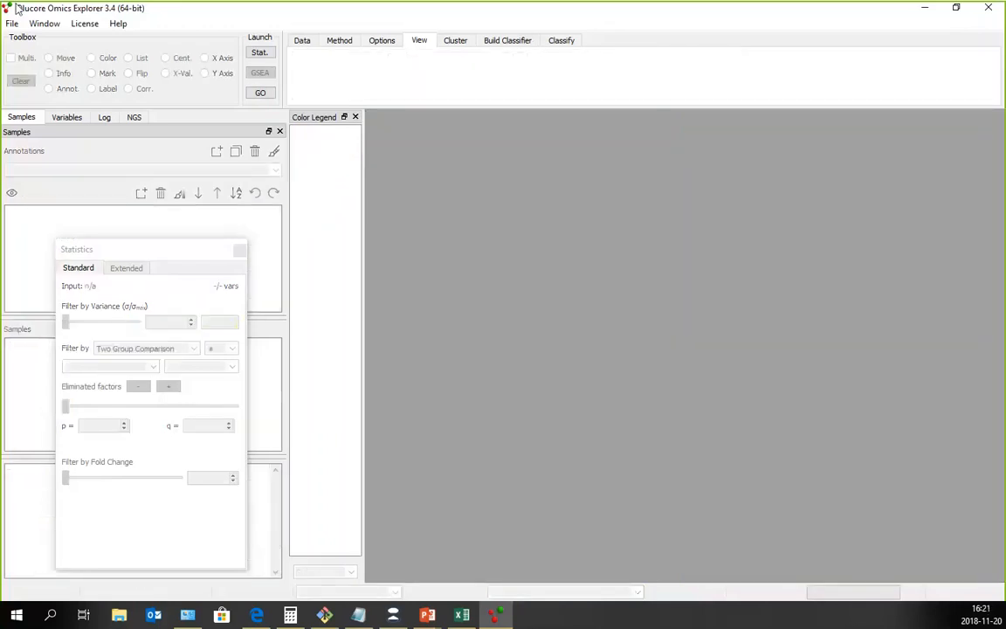
Step: Open the example file Qlucore Test Data Set.gedata and maximize its PCA plot
click(117, 24)
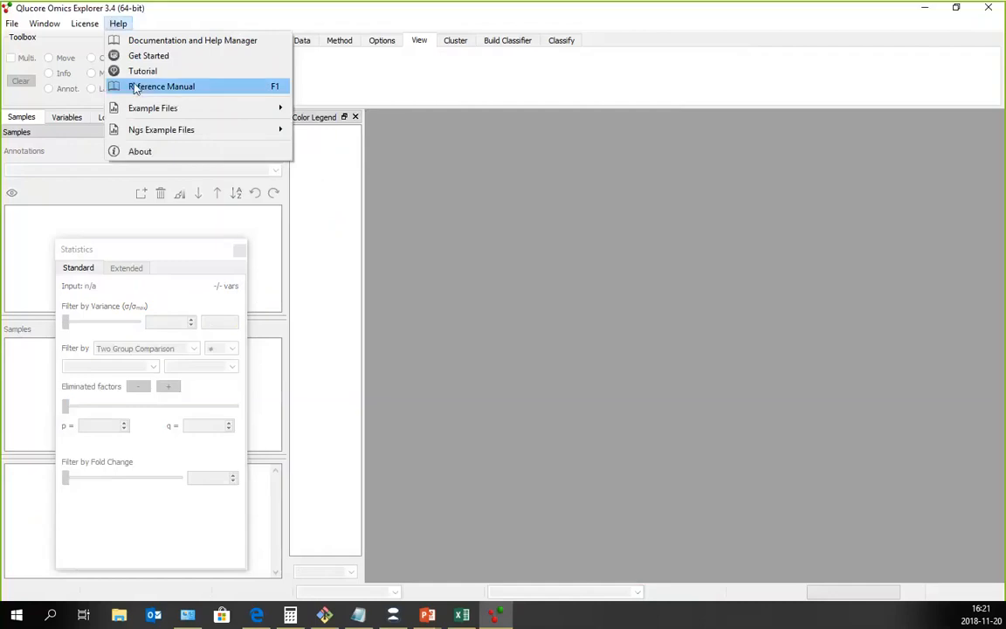
mouse_move(150, 110)
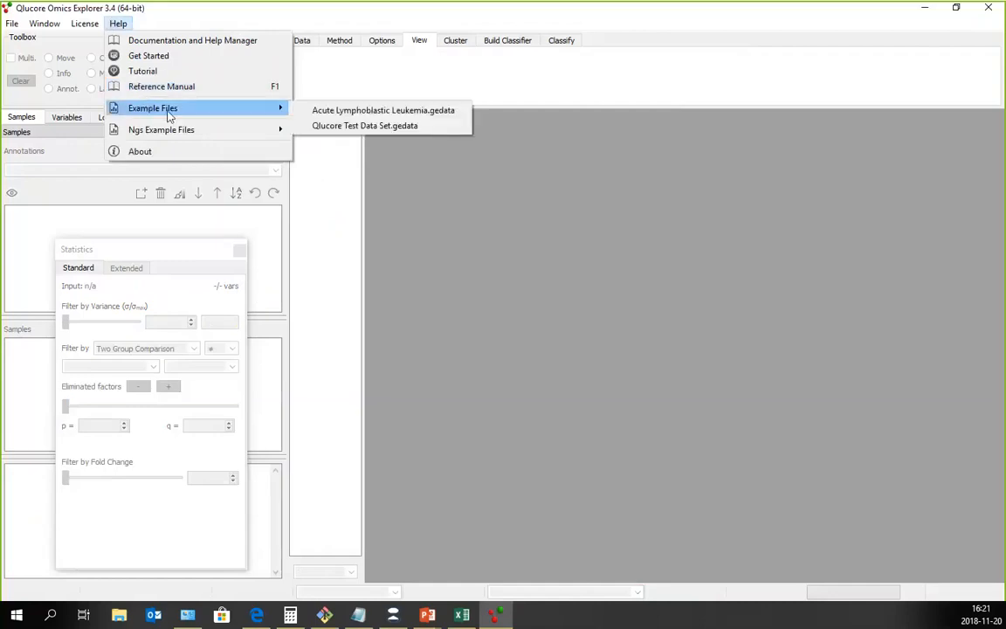
click(349, 127)
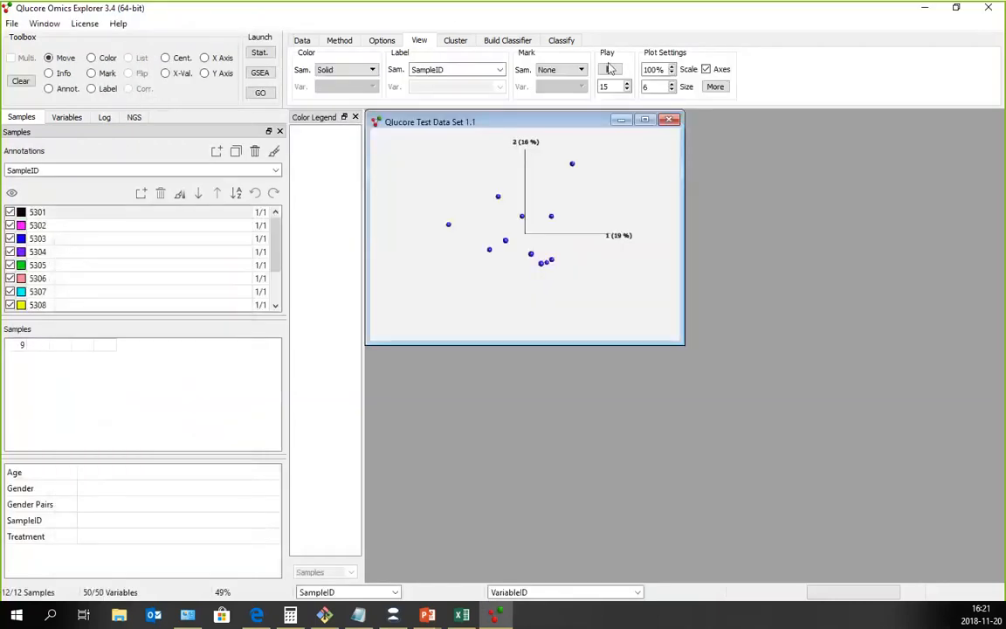
double_click(552, 123)
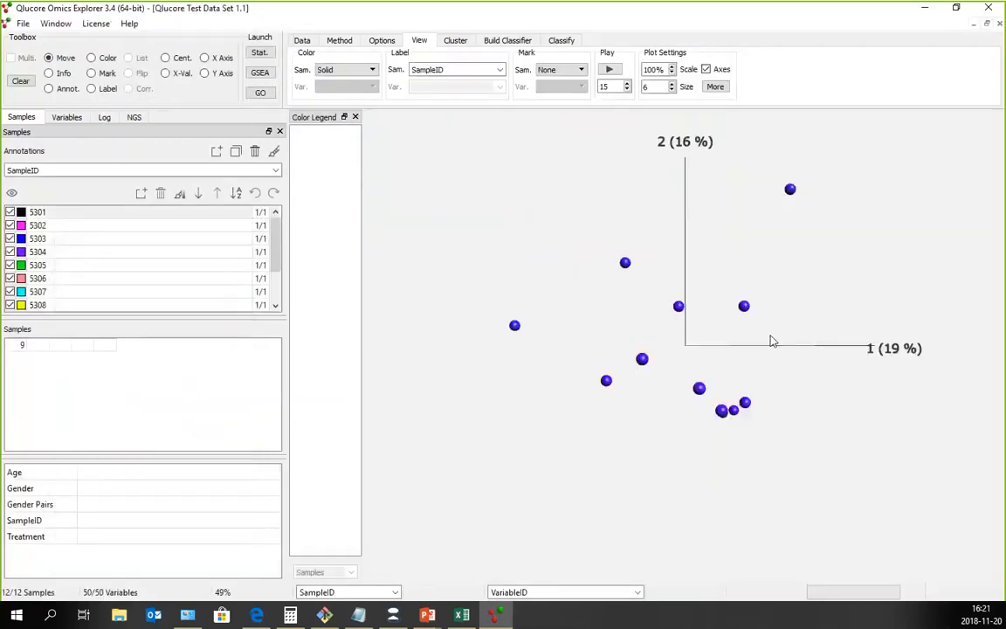
Step: Switch the test data set's PCA plot to Variable mode and inspect it in 3D
drag(770, 337, 761, 288)
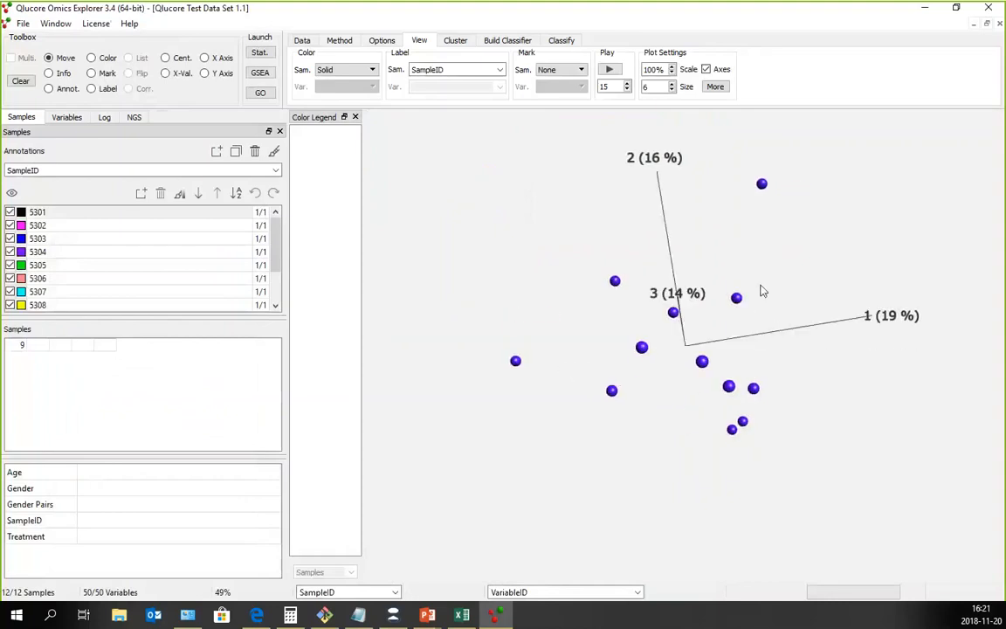
click(341, 42)
click(463, 87)
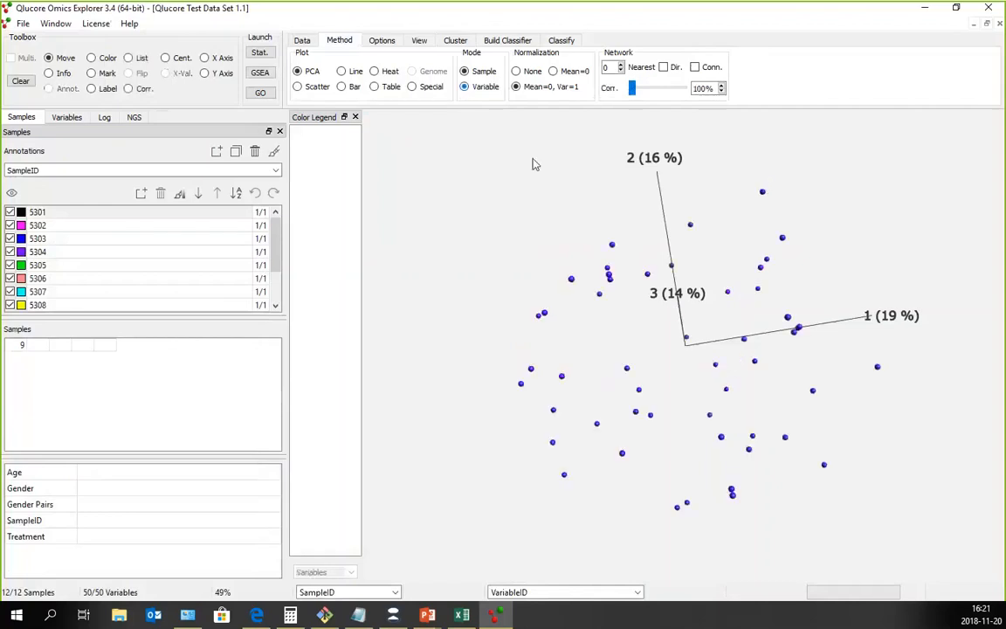
drag(644, 271, 658, 308)
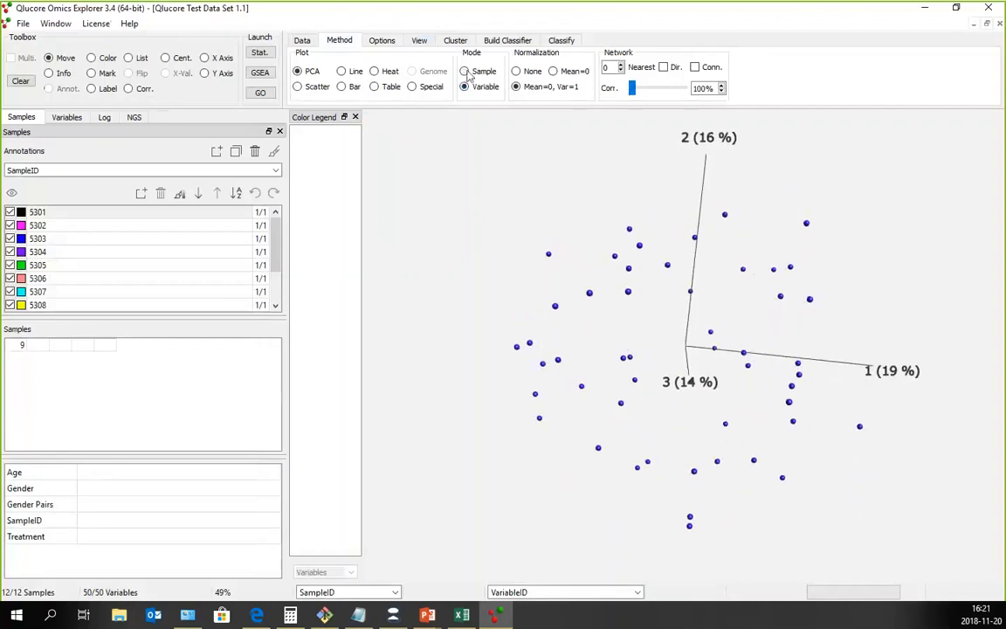
Step: Define a prefilter that removes variables with more than 0% missing values and turn prefiltering on
click(302, 41)
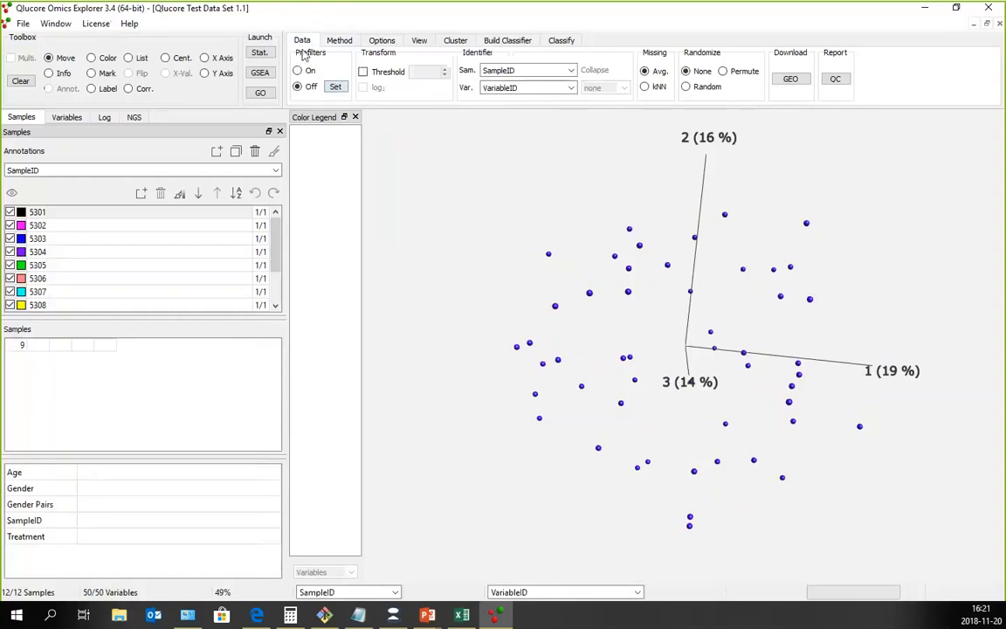
click(335, 89)
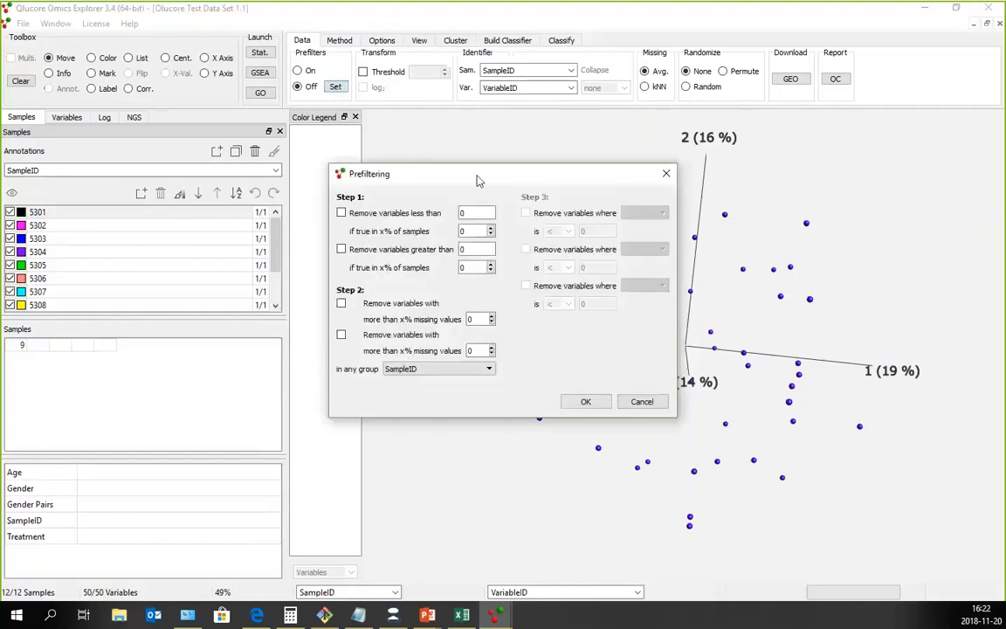
drag(548, 173, 676, 165)
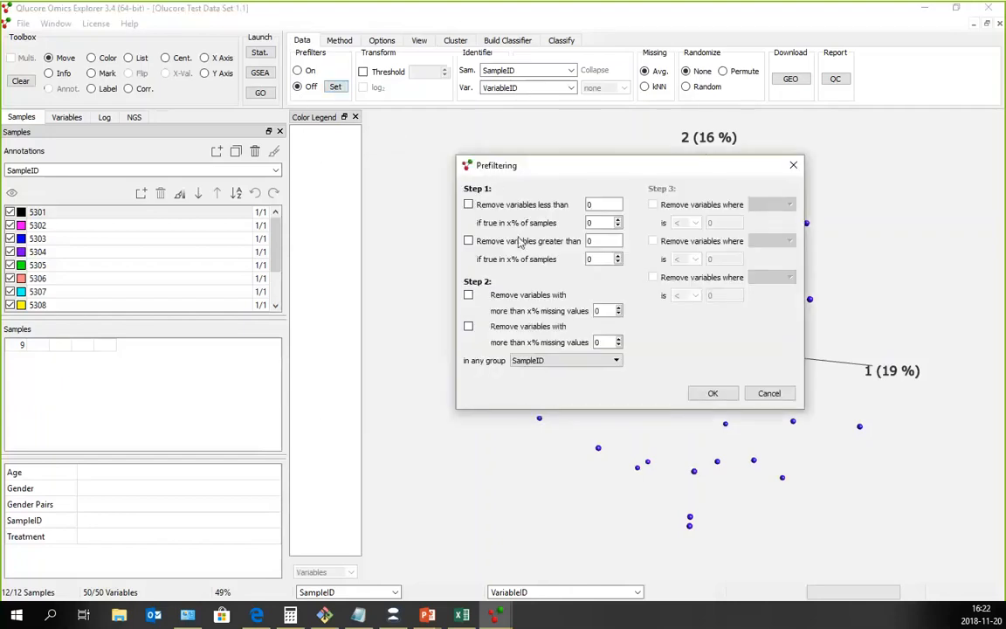
click(469, 295)
click(716, 395)
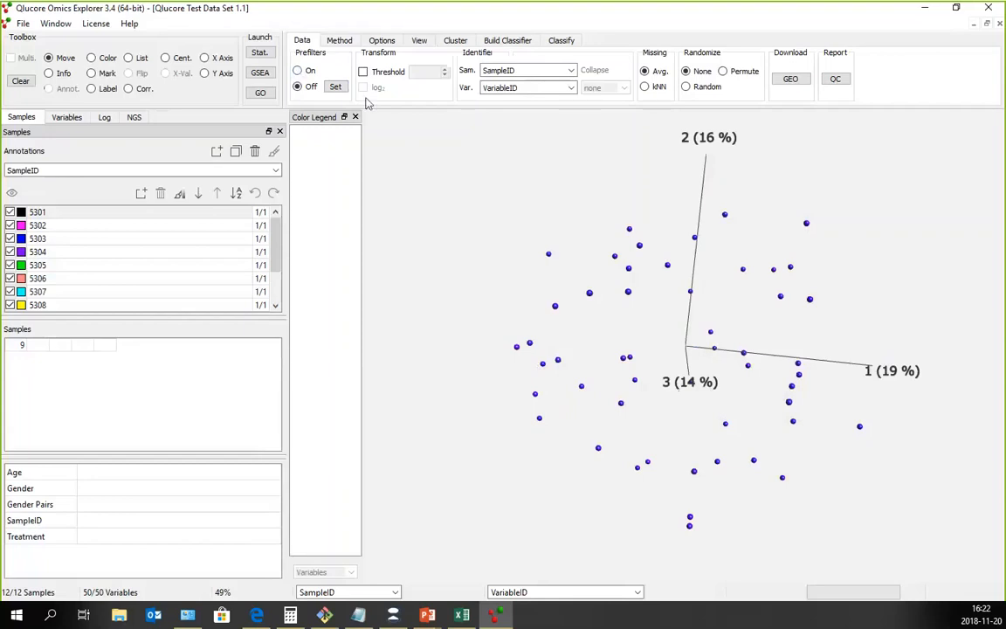
click(298, 71)
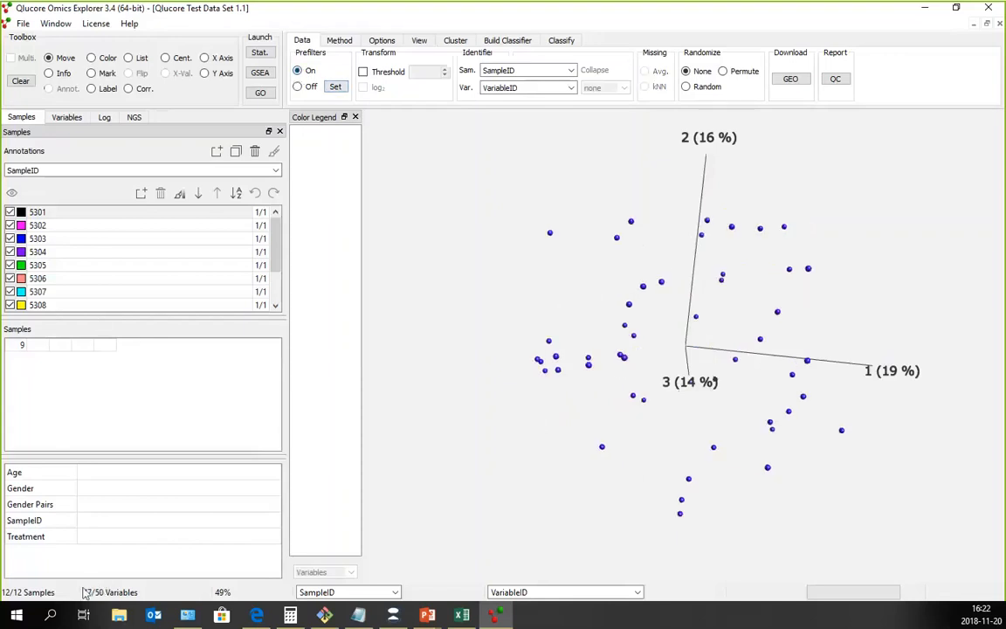
drag(617, 366, 680, 328)
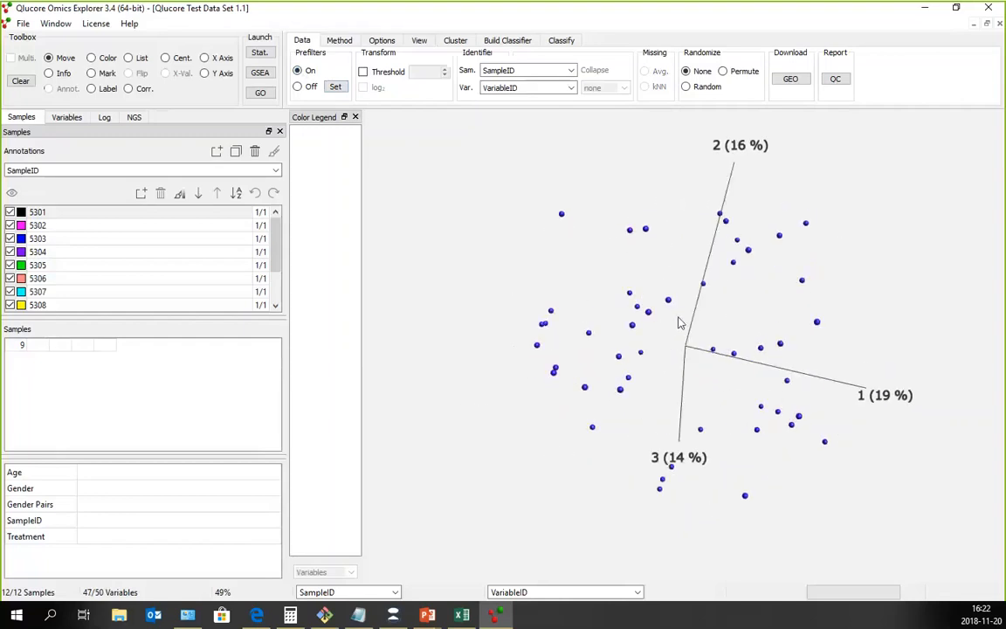
Step: Review the prefiltering settings without changes, turn prefiltering on and inspect the filtered variables in 3D
click(335, 87)
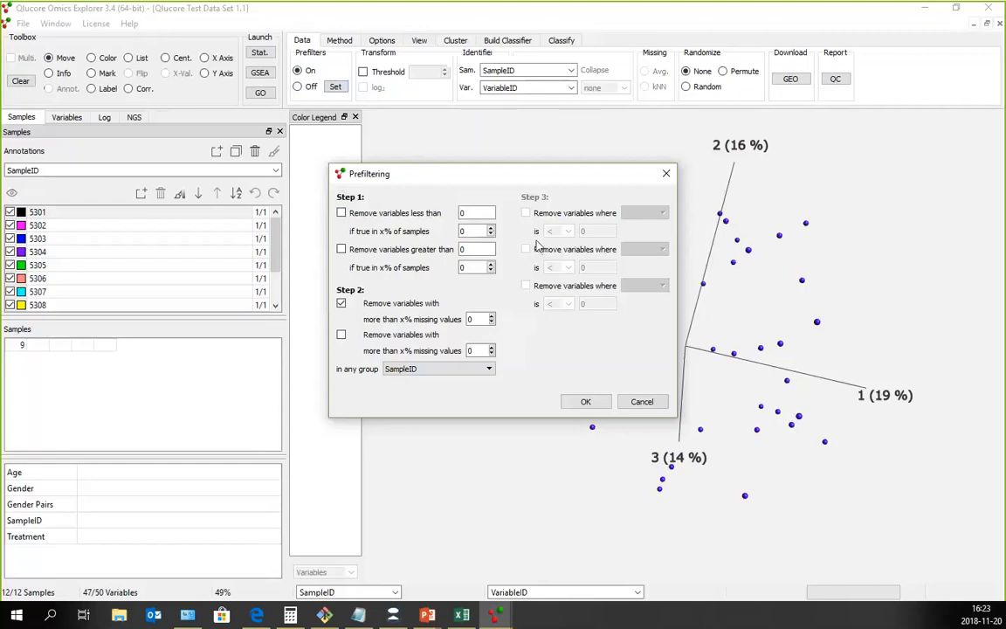
click(642, 401)
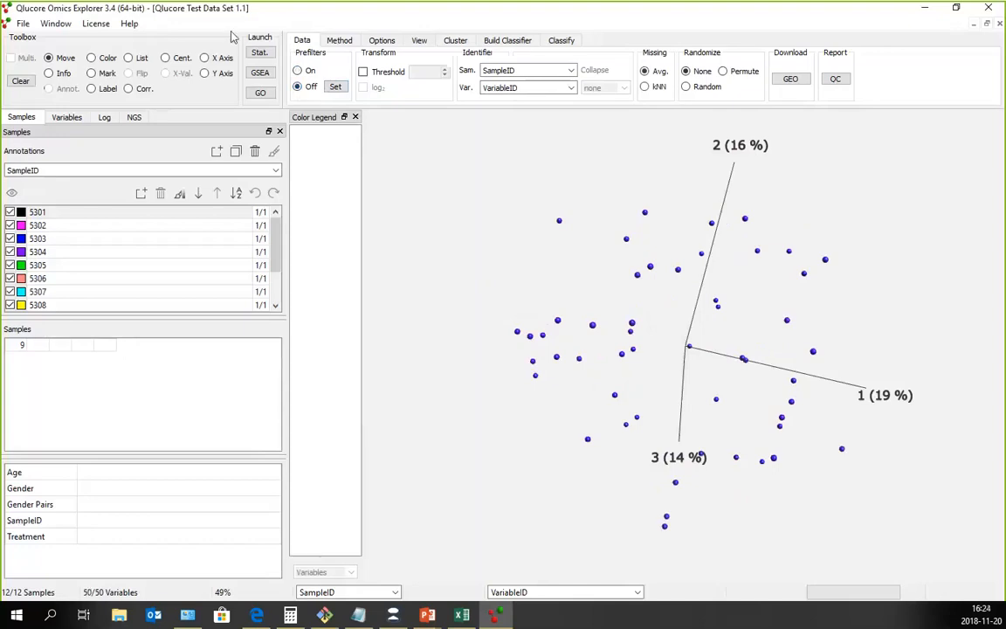
click(298, 70)
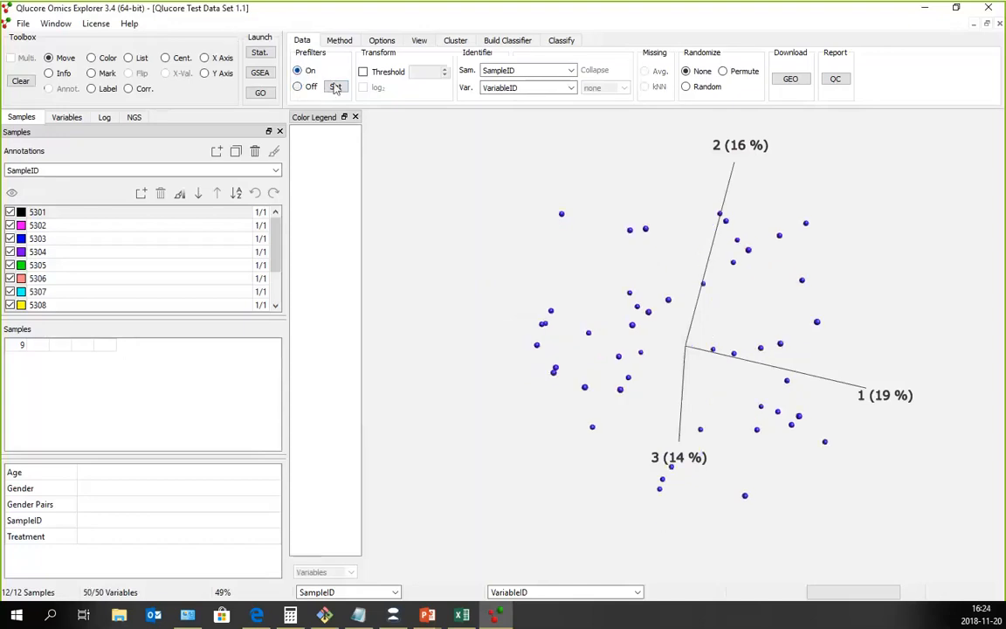
drag(657, 302, 684, 420)
drag(479, 264, 537, 307)
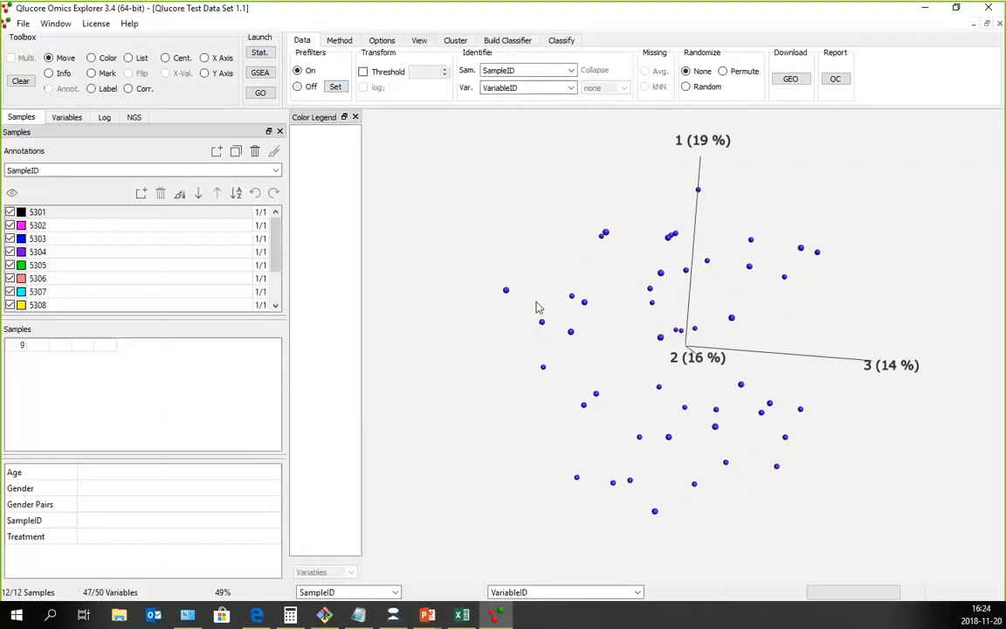
Step: Restore the plot to a floating window, reposition it, and maximize it again
click(987, 24)
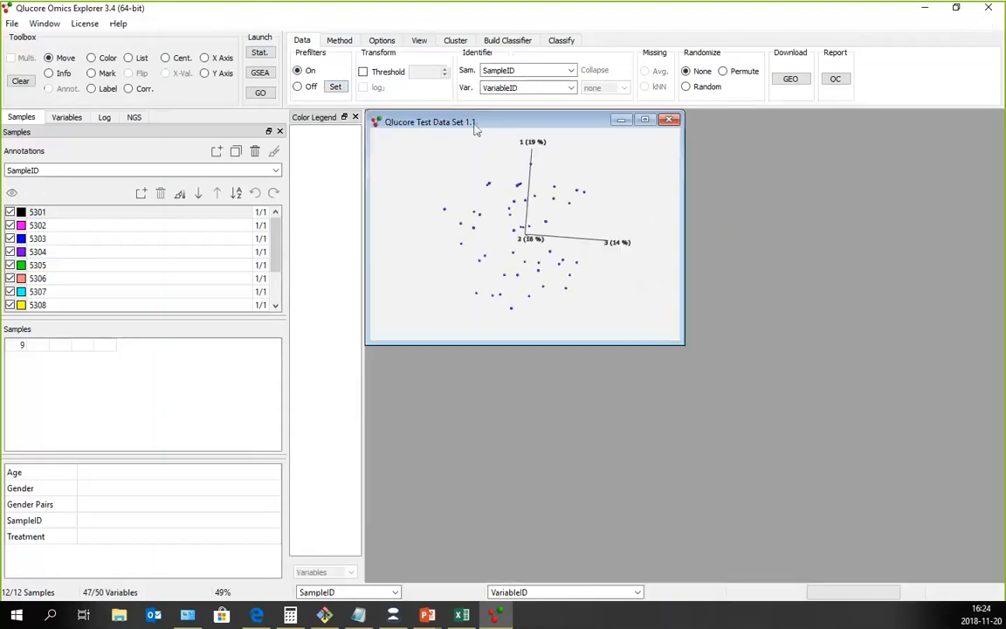
drag(466, 124, 506, 149)
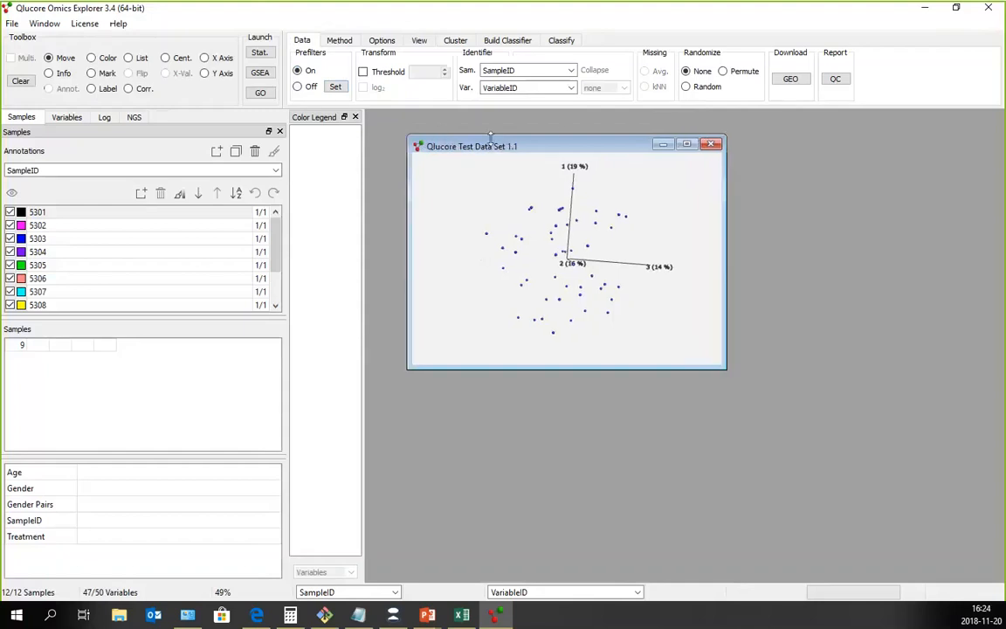
click(715, 149)
double_click(626, 149)
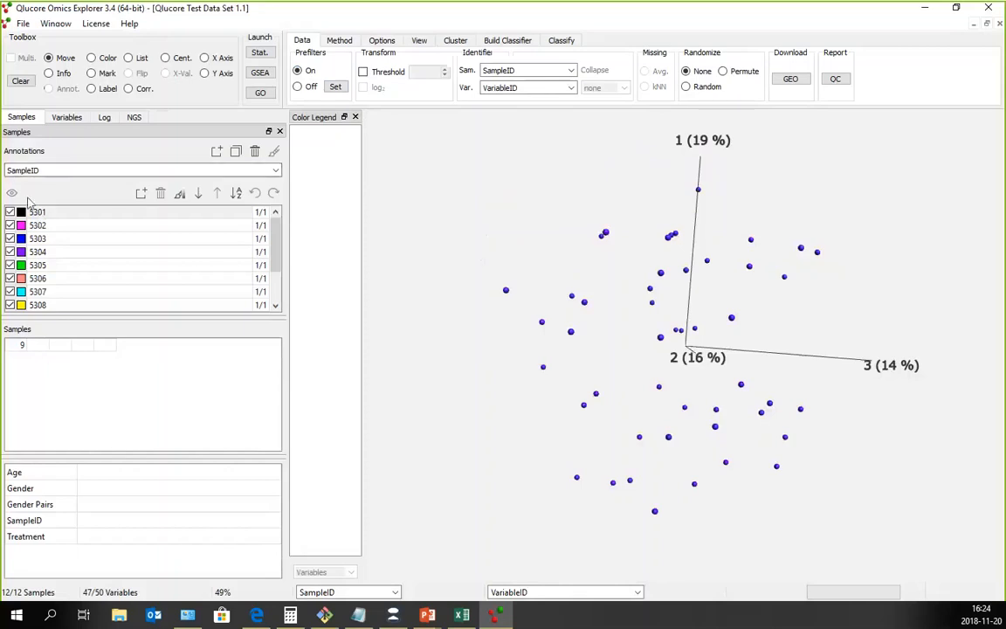
Step: Examine the Female and Male groups of the Gender sample annotation and the groups of the Age annotation
click(275, 171)
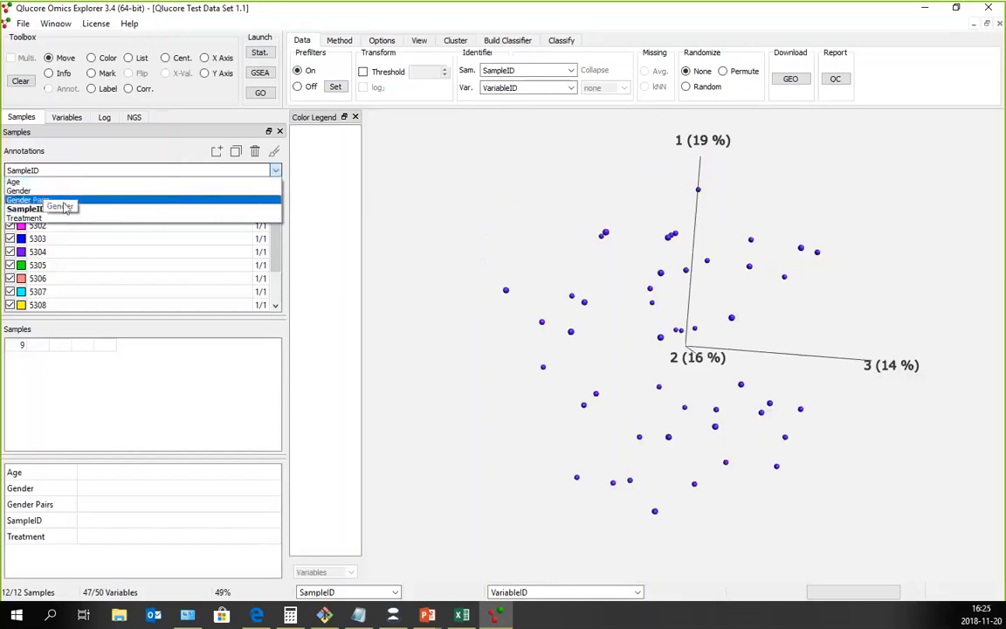
click(19, 190)
click(60, 214)
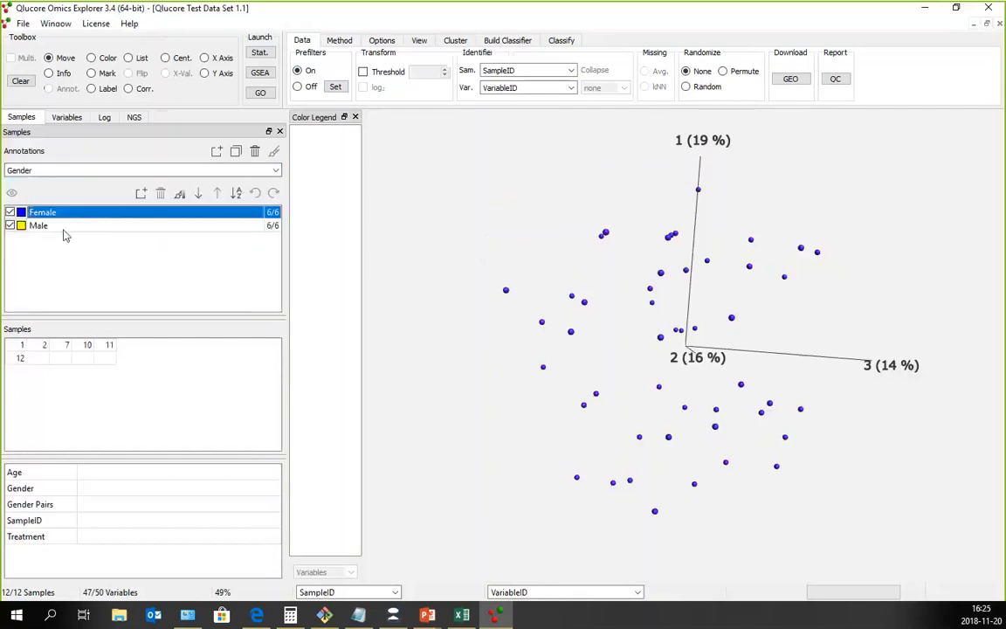
click(63, 228)
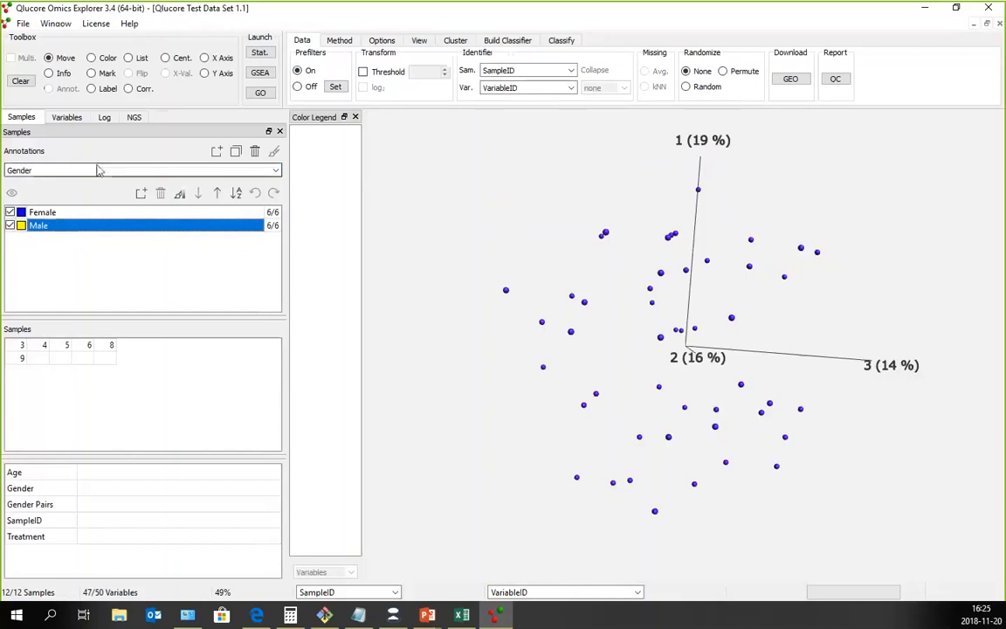
click(169, 171)
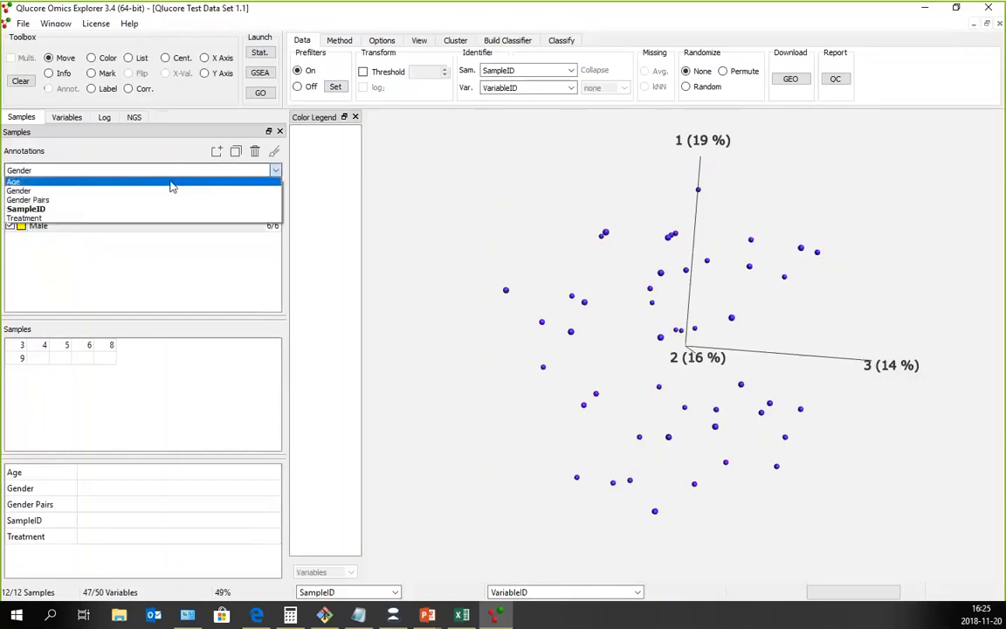
click(173, 184)
scroll(90, 308, down, 1)
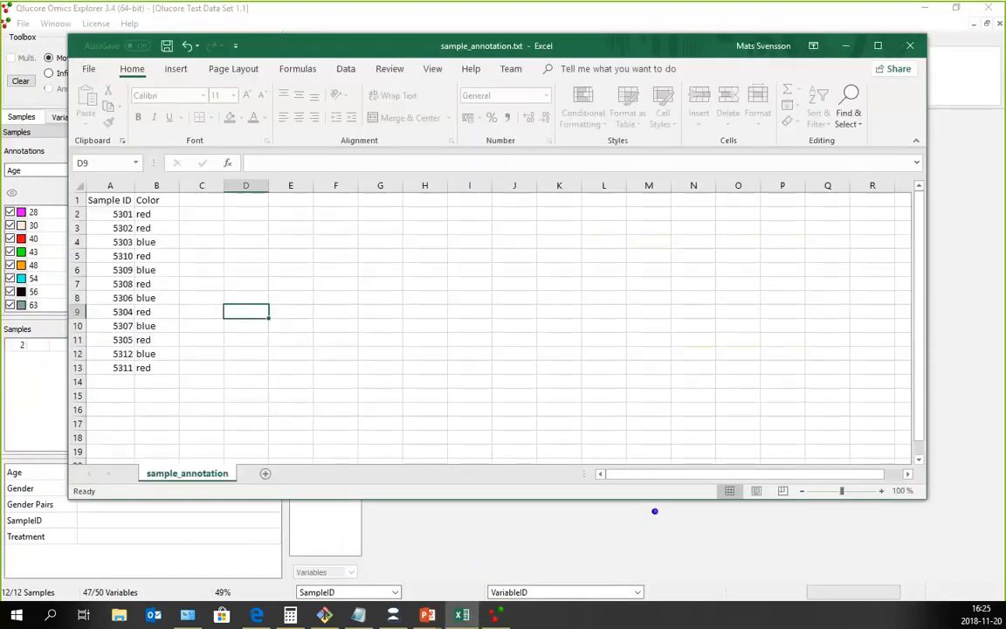
Step: Examine the headers and the values in the Sample ID and Color columns of sample_annotation.txt in Excel
click(137, 201)
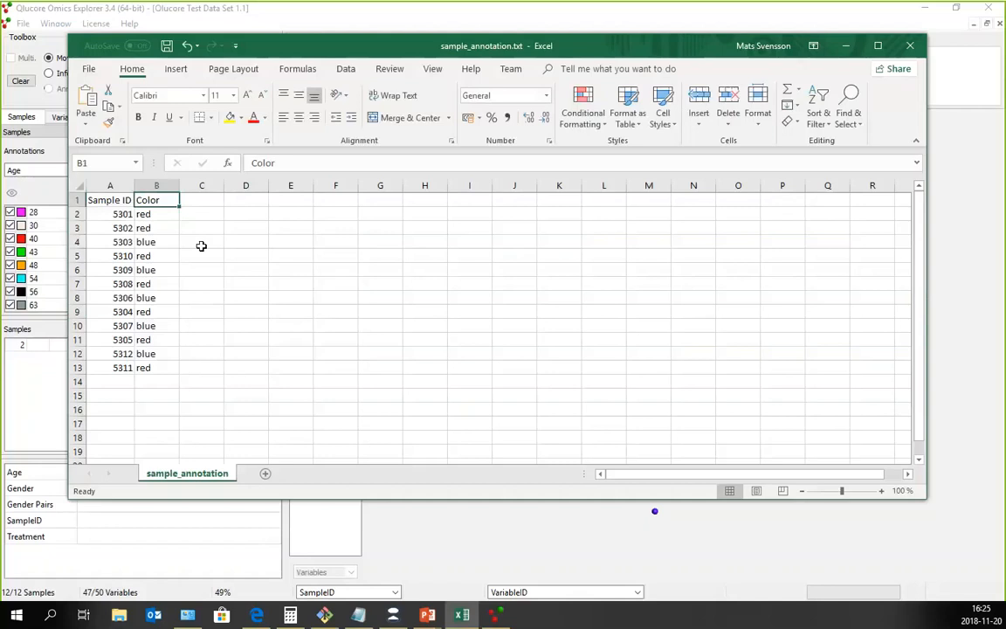
key(Left)
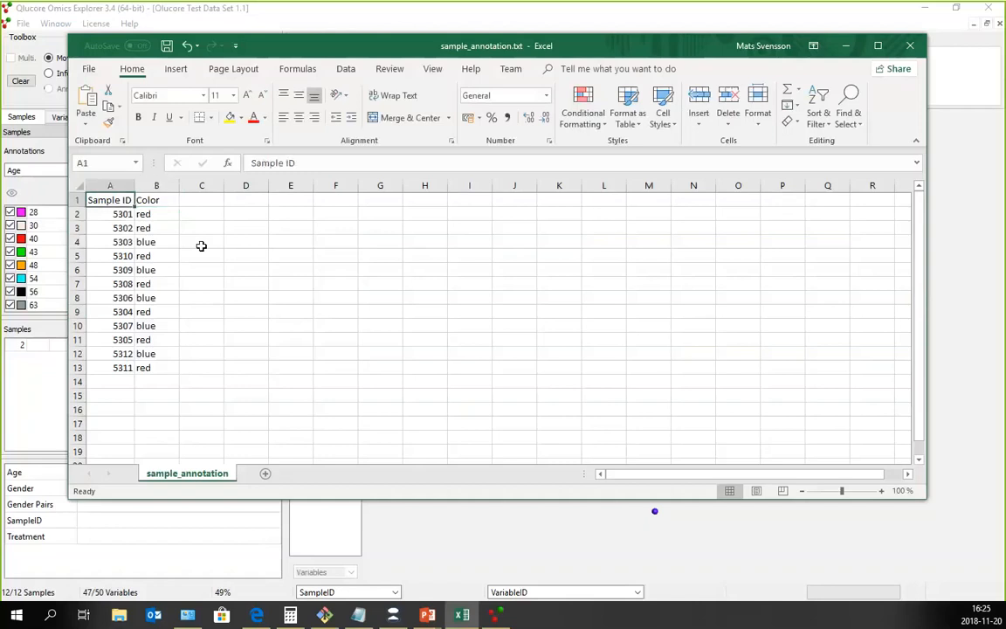
key(Down)
key(ctrl+shift+Down)
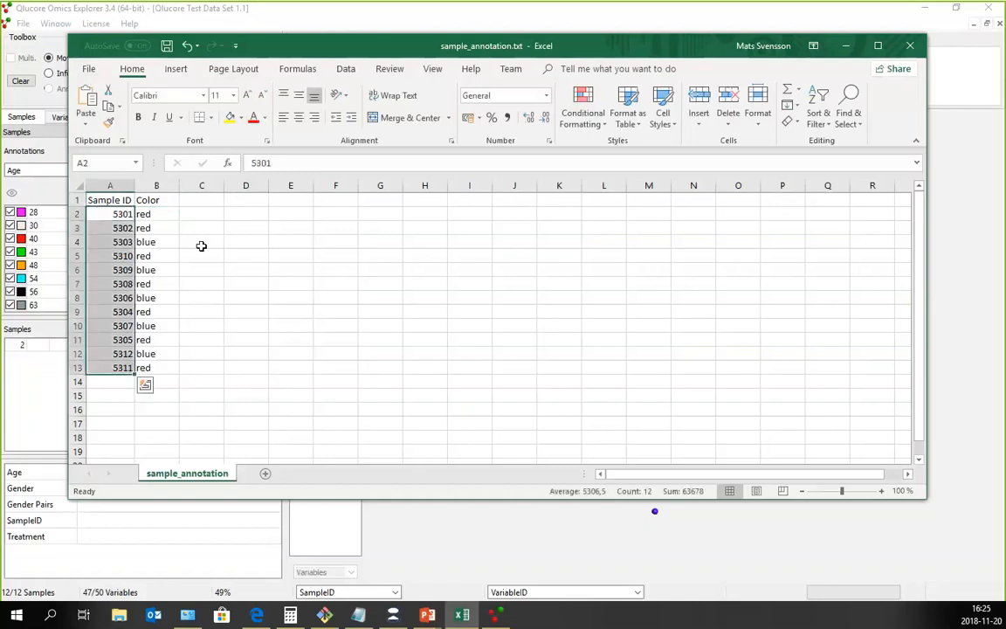
key(Right)
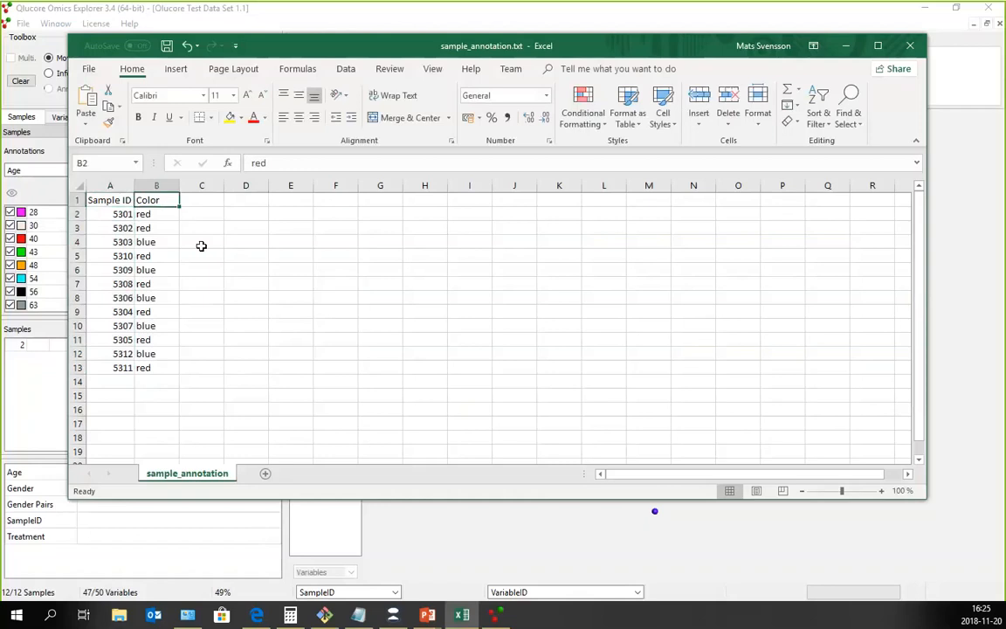
key(ctrl+shift+Down)
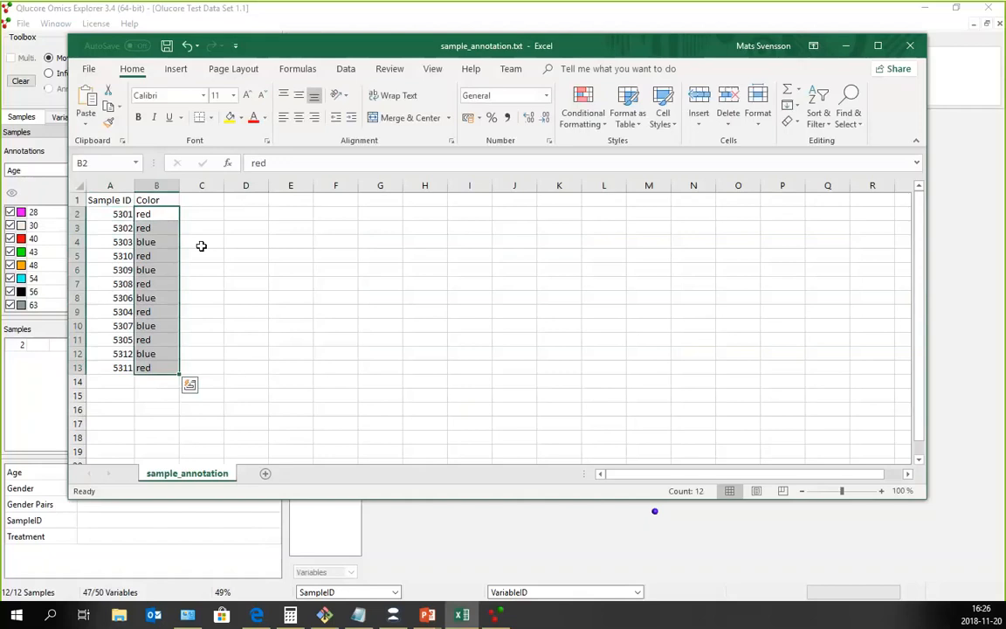
Step: Go through the Sample ID entries in Excel one by one, from row 2 down to row 13
key(Left)
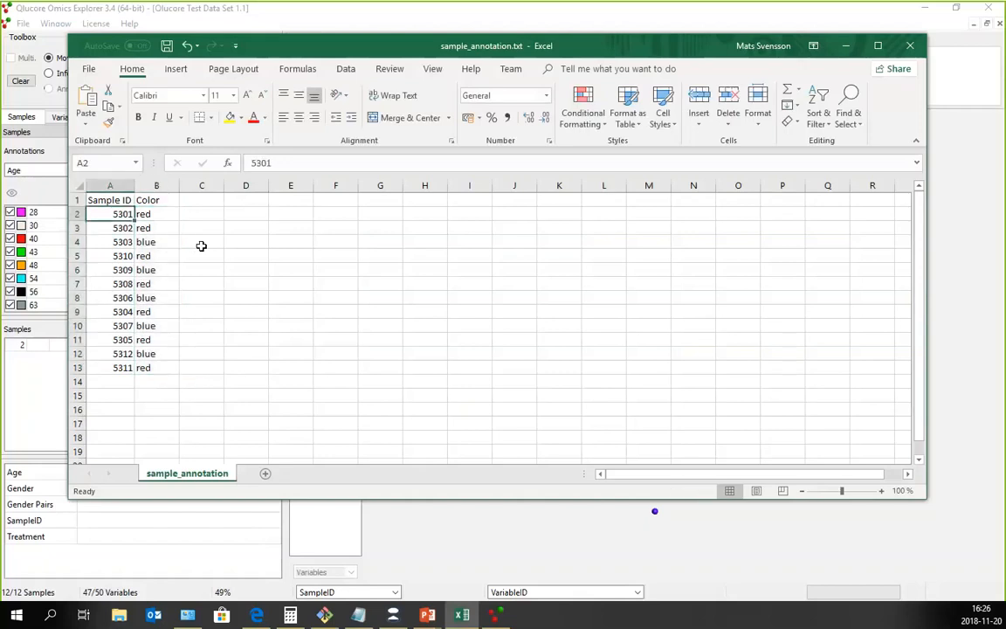
key(Down)
key(Down)
key(Down)
key(Down)
key(Down)
key(Down)
key(Down)
key(Down)
key(Down)
key(Down)
key(Down)
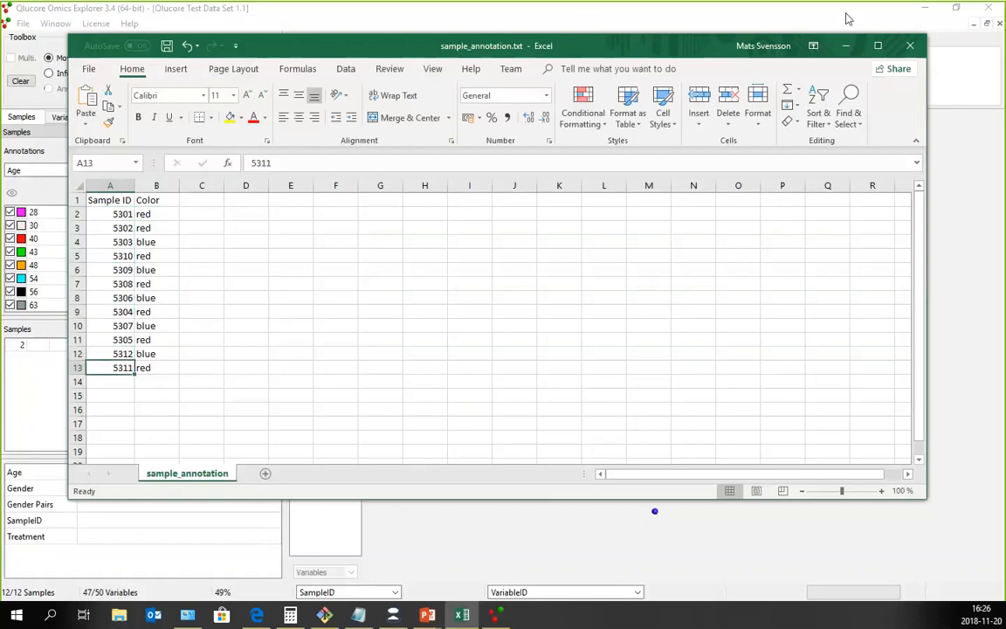
Step: Switch back to Qlucore Omics Explorer and open sample_annotation.txt in the wizard for importing sample annotations
click(979, 182)
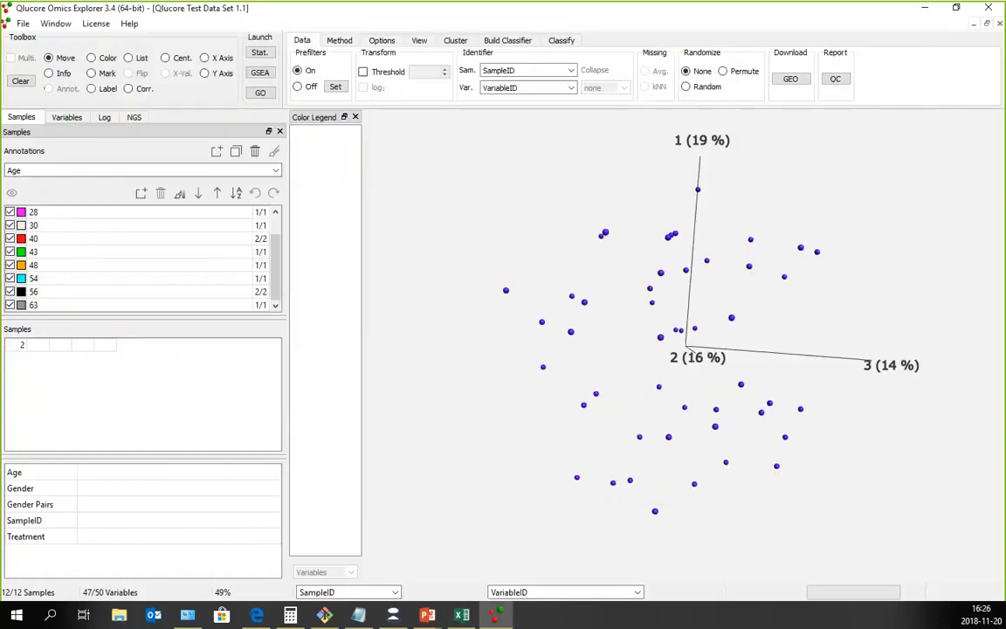
click(23, 25)
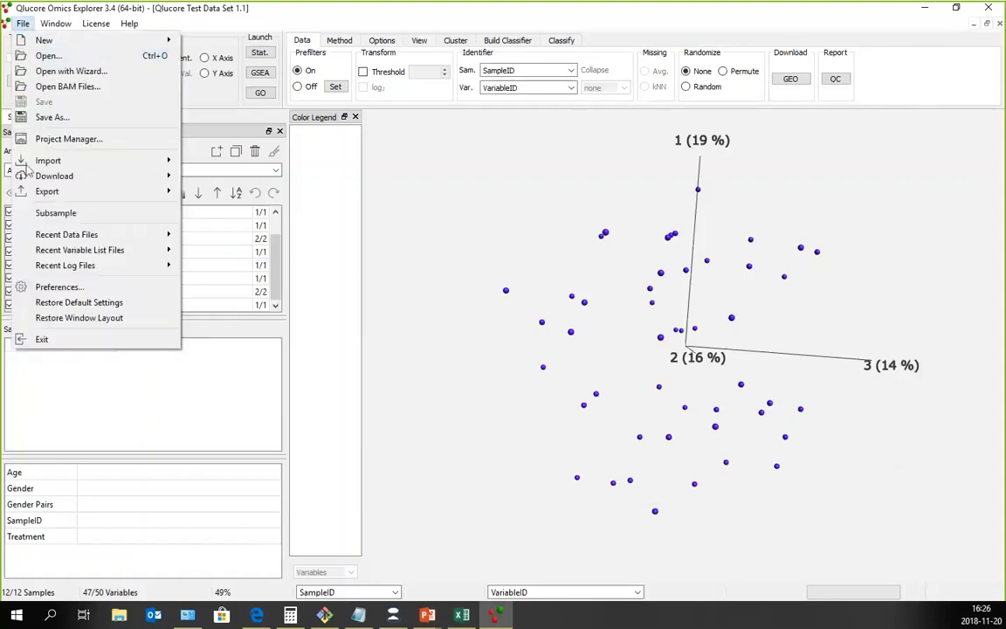
mouse_move(48, 161)
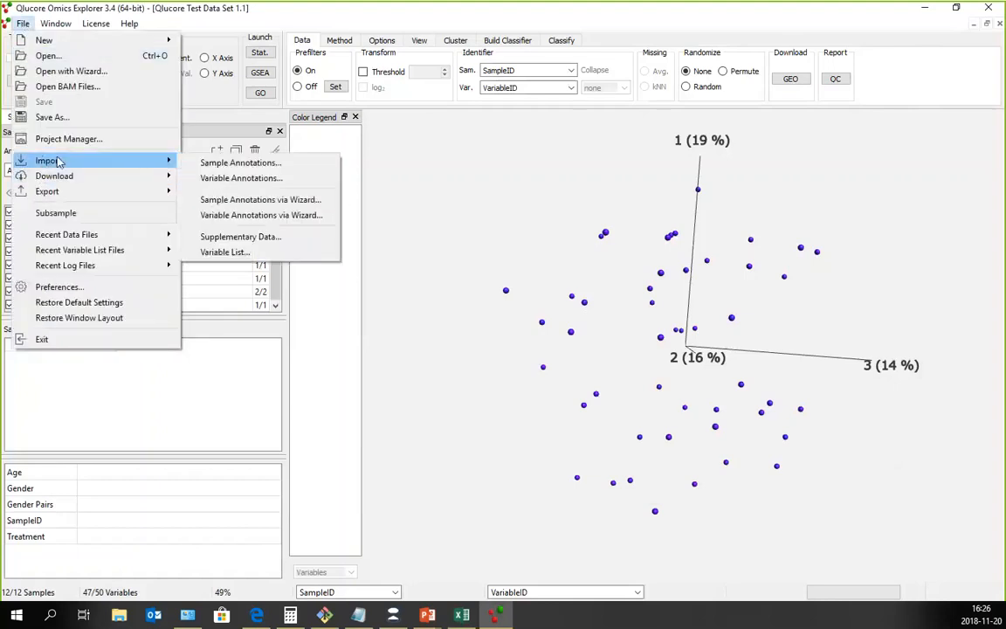
click(237, 201)
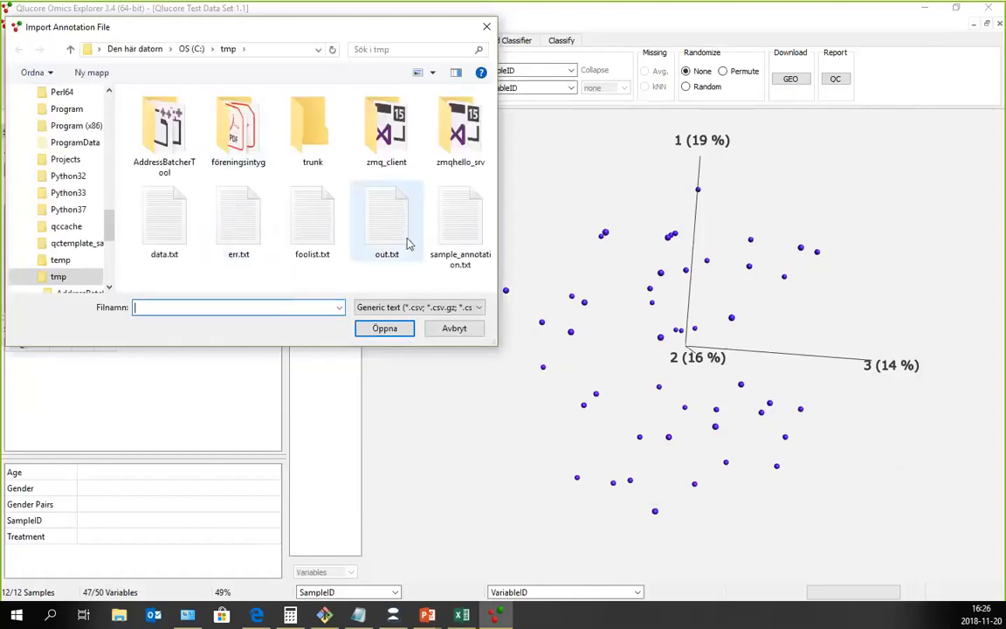
click(456, 244)
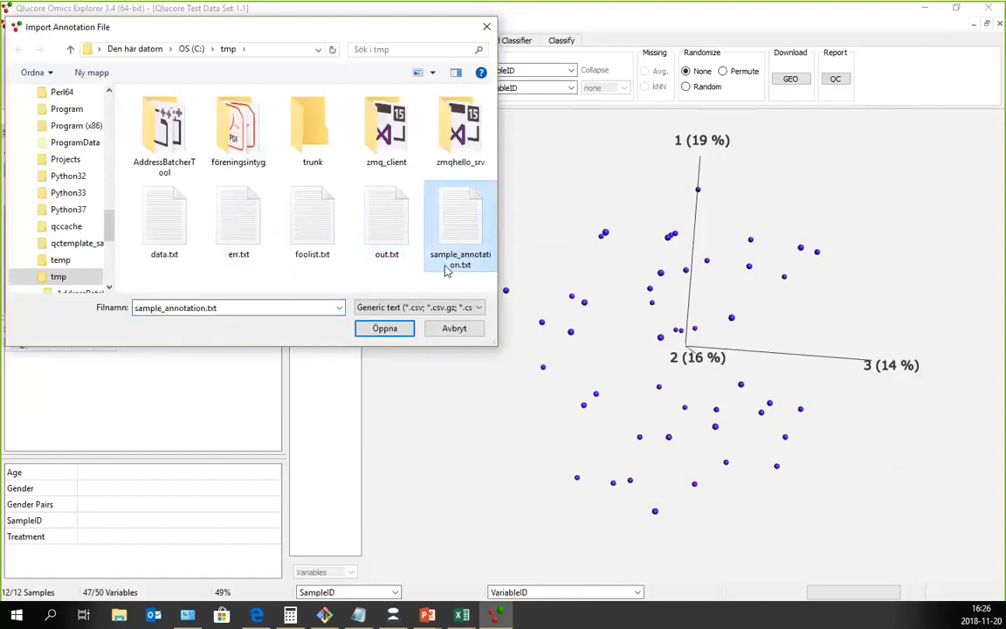
click(387, 330)
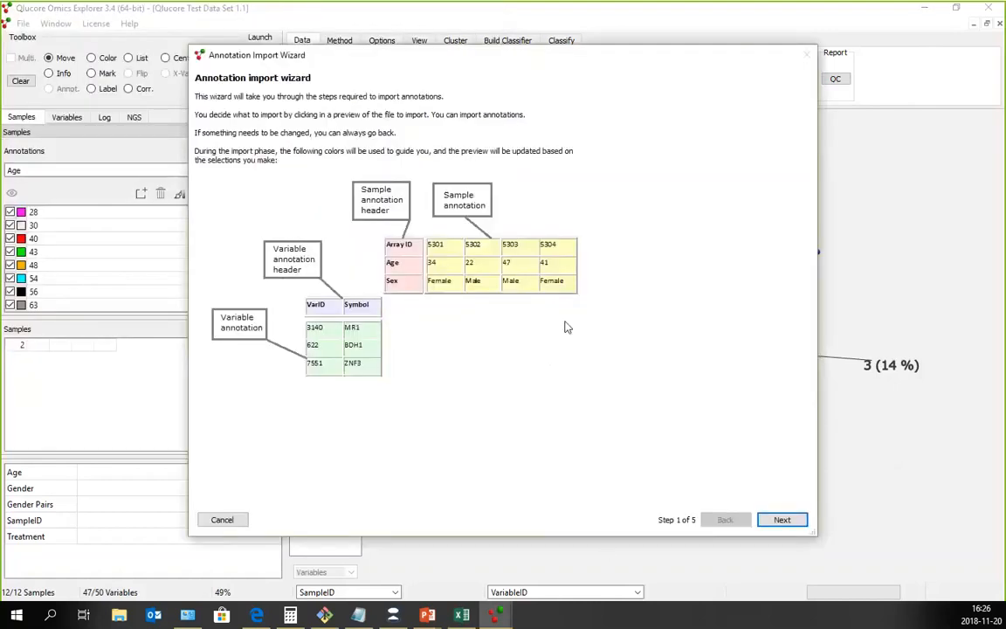
Step: Compare the separator options in the annotation file preview, then use the tab separator (\t)
click(772, 520)
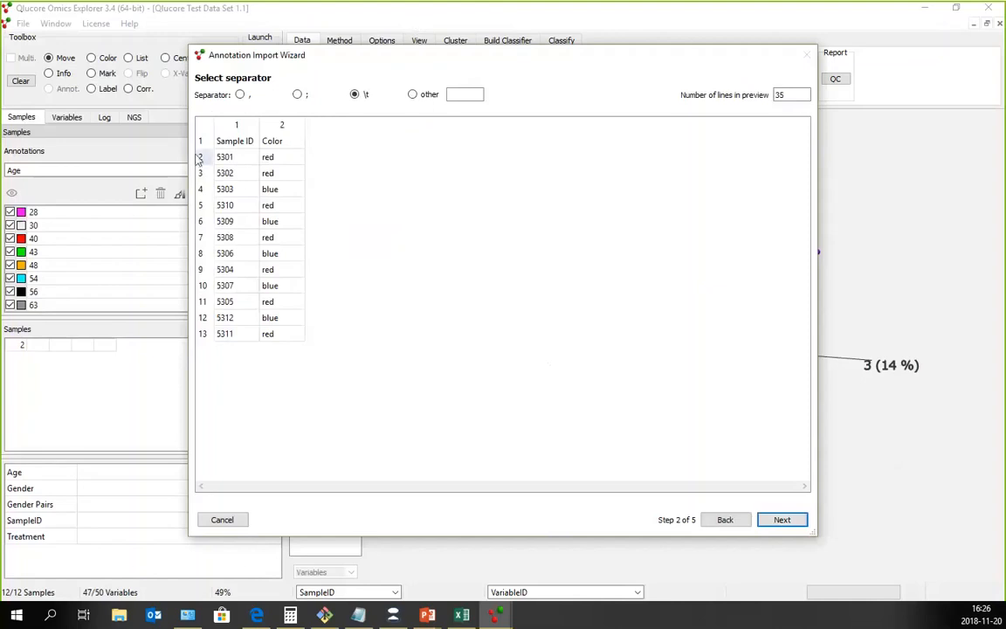
click(297, 94)
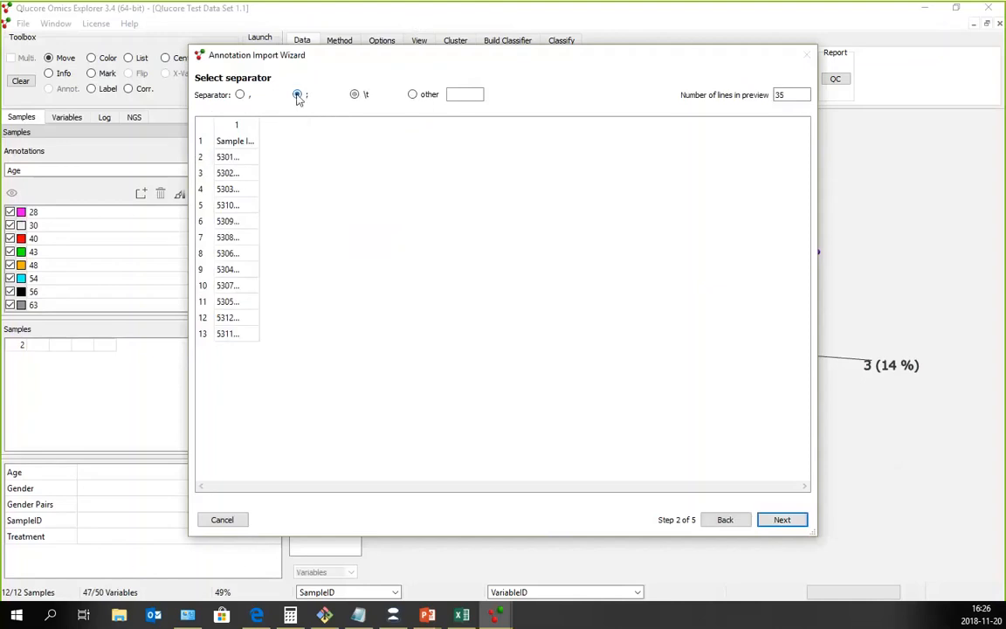
click(240, 94)
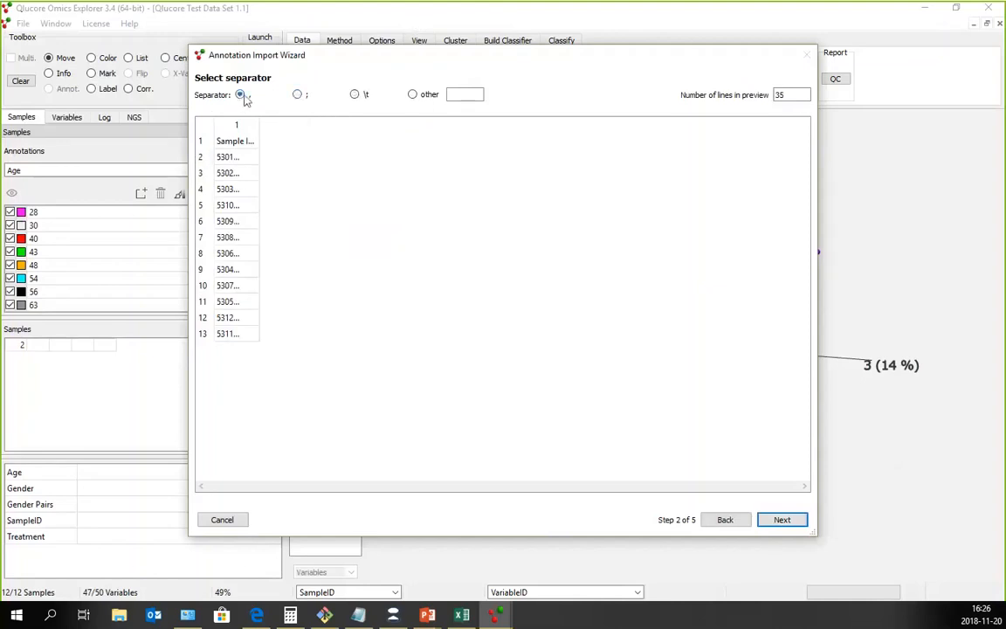
click(354, 97)
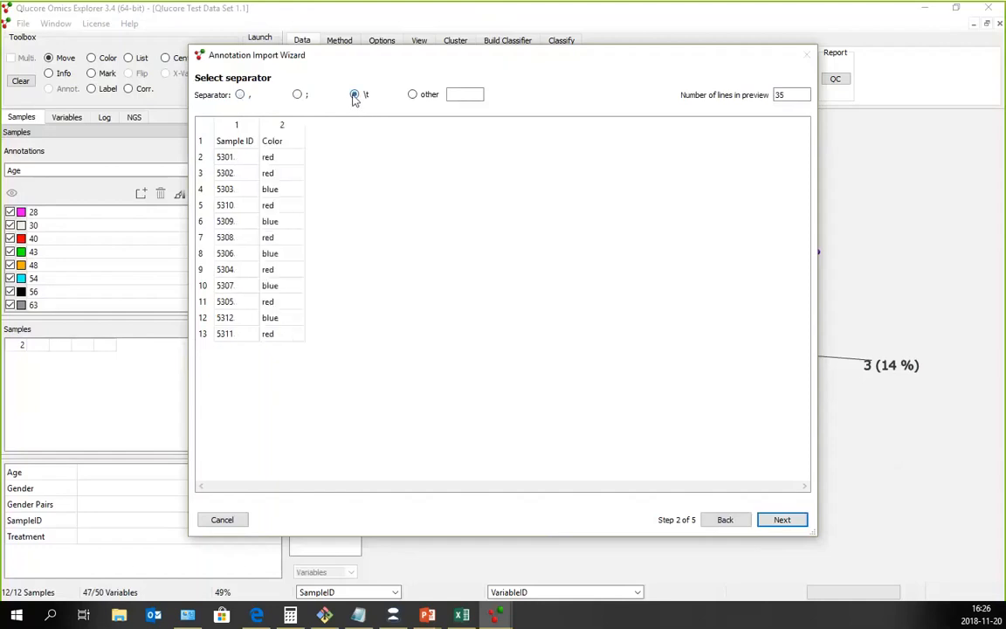
click(413, 96)
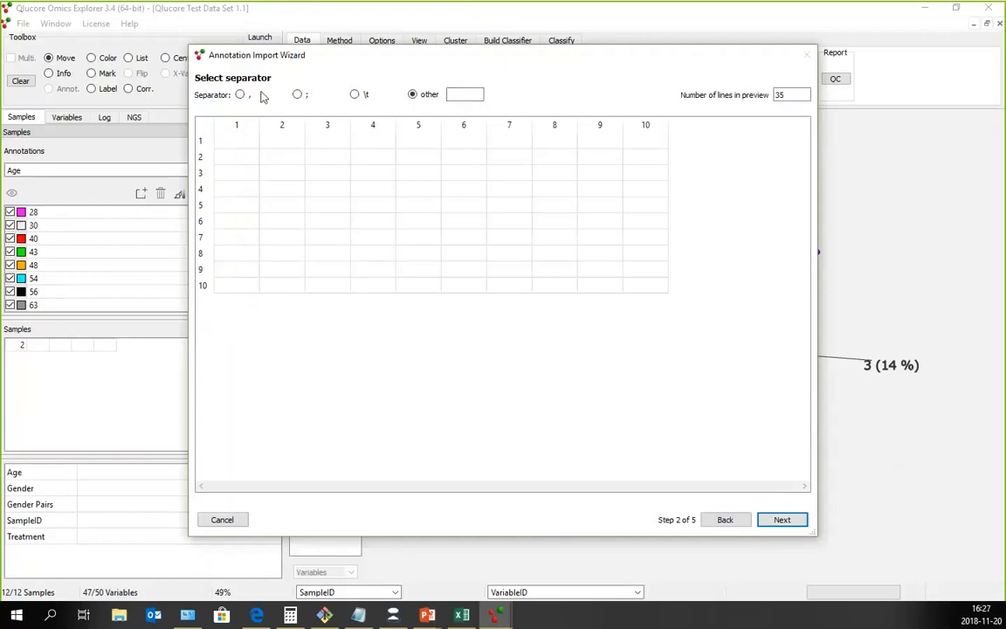
click(355, 95)
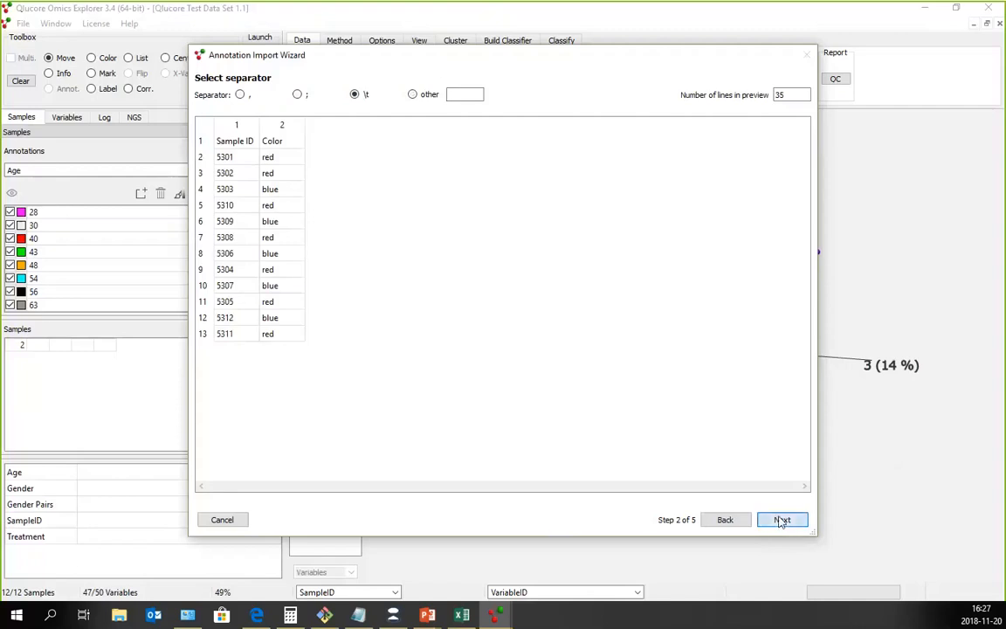
click(782, 520)
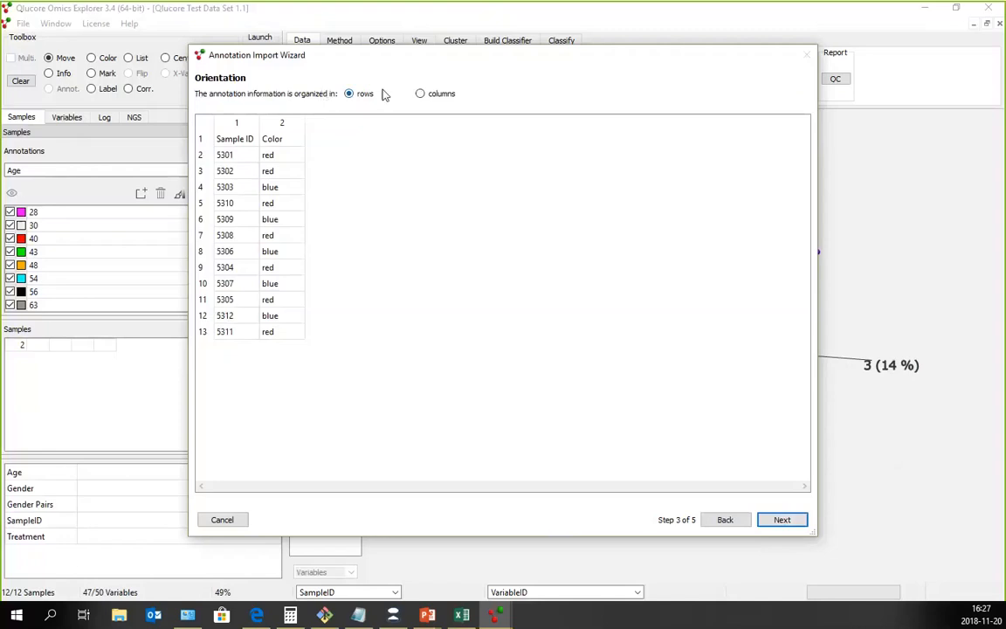
Step: Compare and accept the orientation of the annotation data, then use the Sample ID column as the identifier
click(421, 95)
click(349, 93)
click(777, 521)
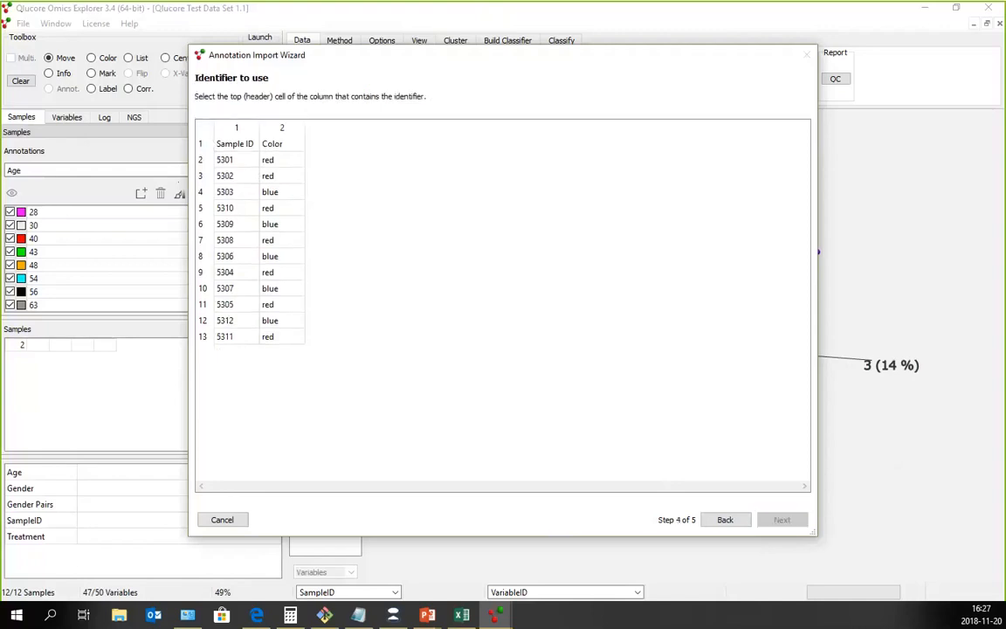
click(229, 145)
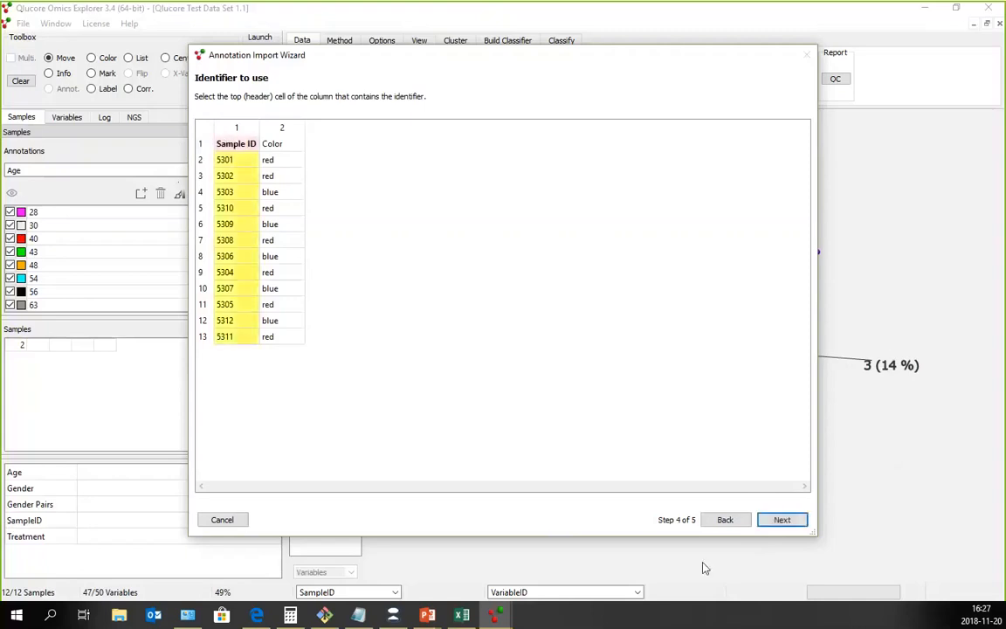
click(784, 519)
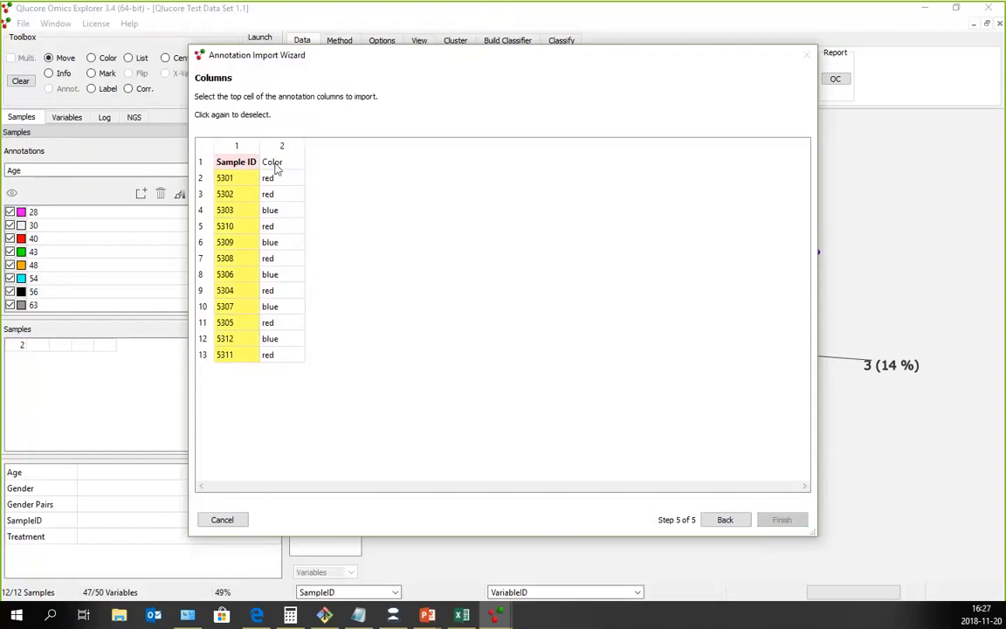
Step: Import the Color column to finish the annotation import, and display the Color annotation for the samples
click(274, 165)
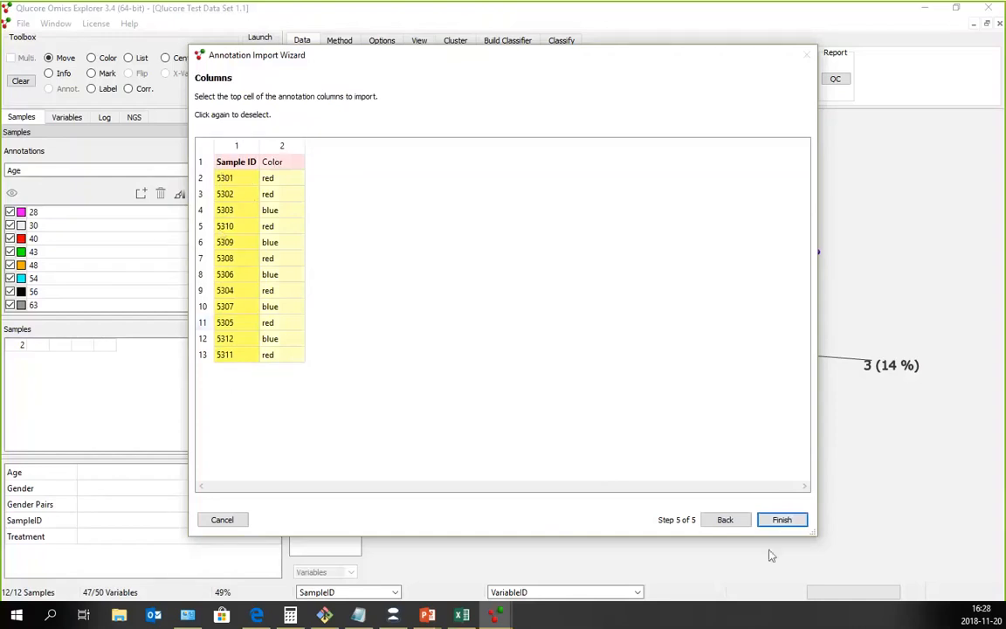
click(782, 520)
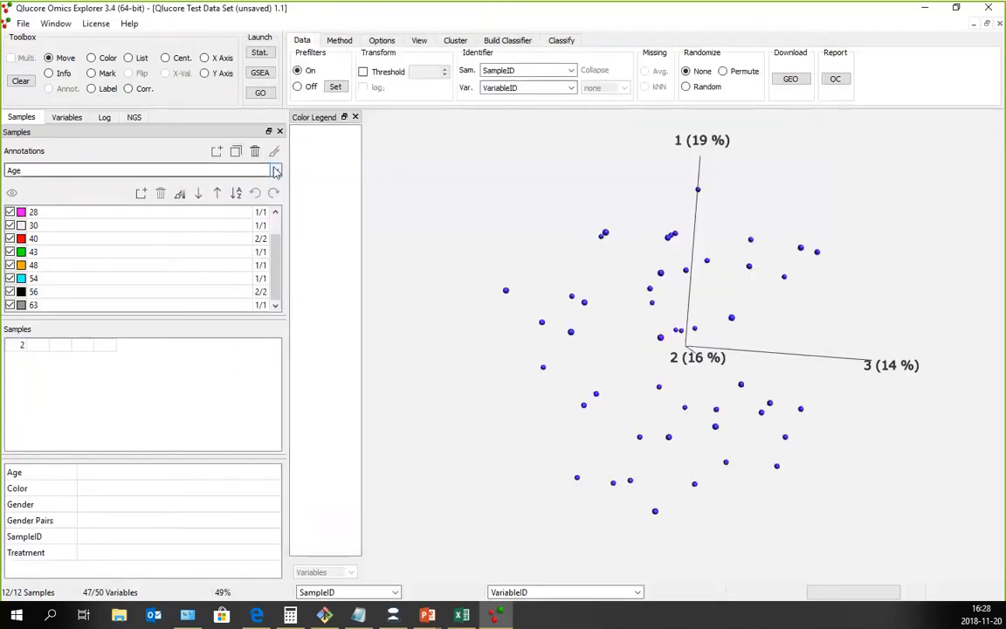
click(276, 171)
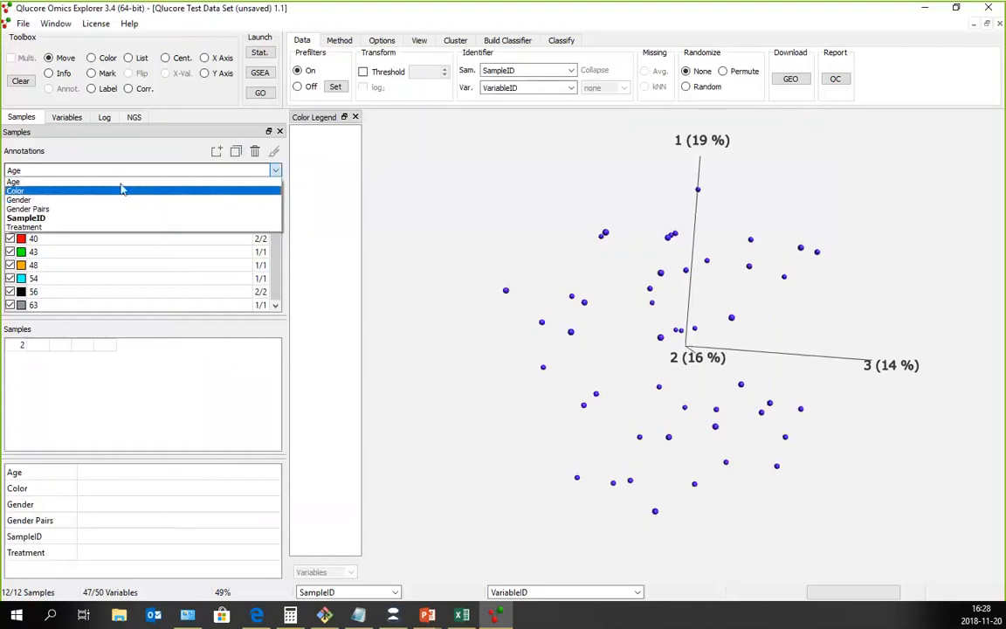
click(11, 192)
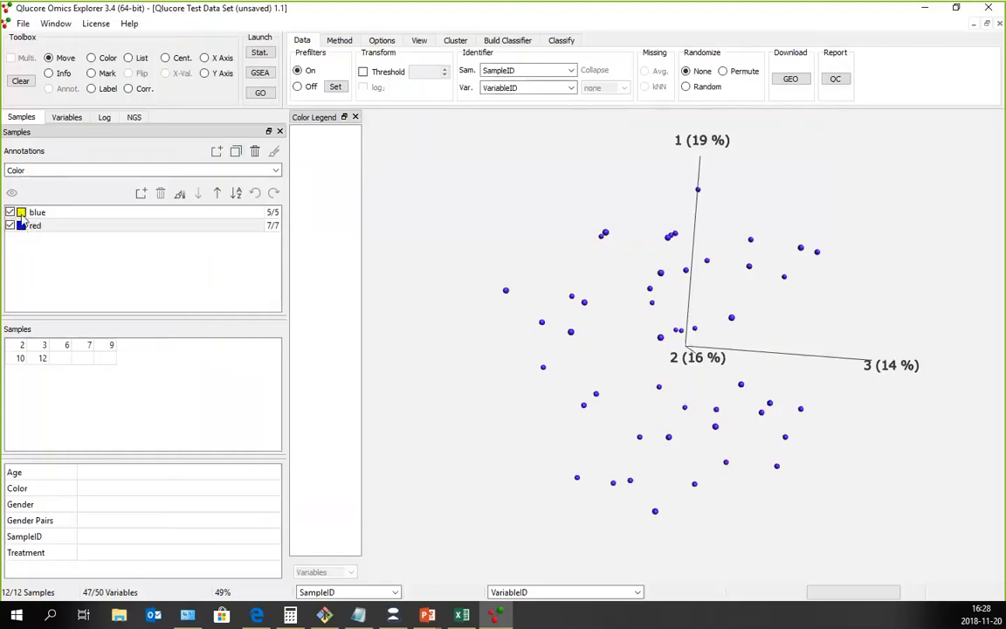
Step: Set the display color of the blue group to light blue and of the red group to red (#ff0000)
double_click(21, 213)
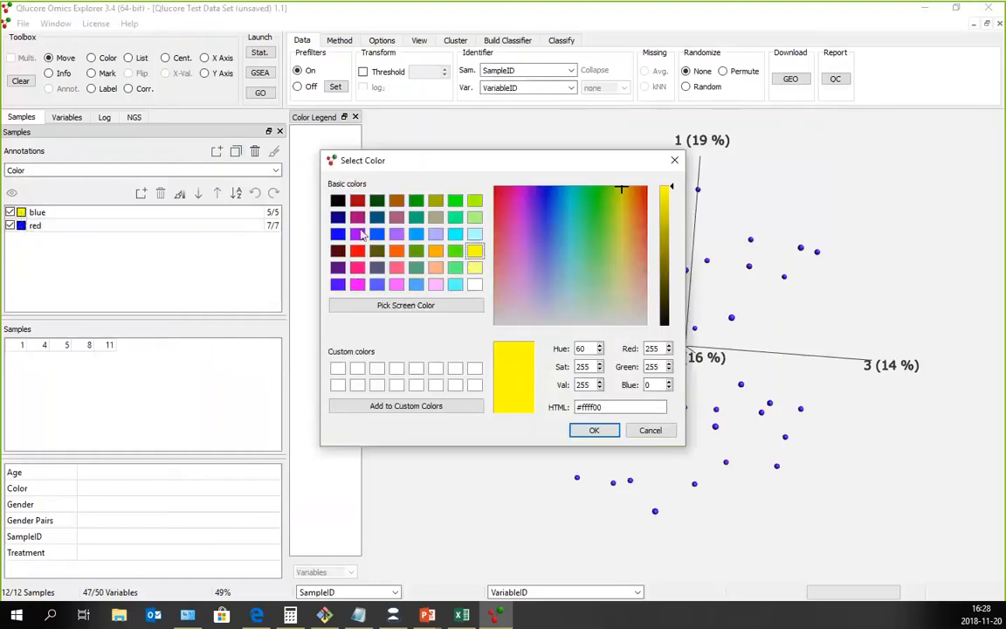
click(416, 234)
click(594, 430)
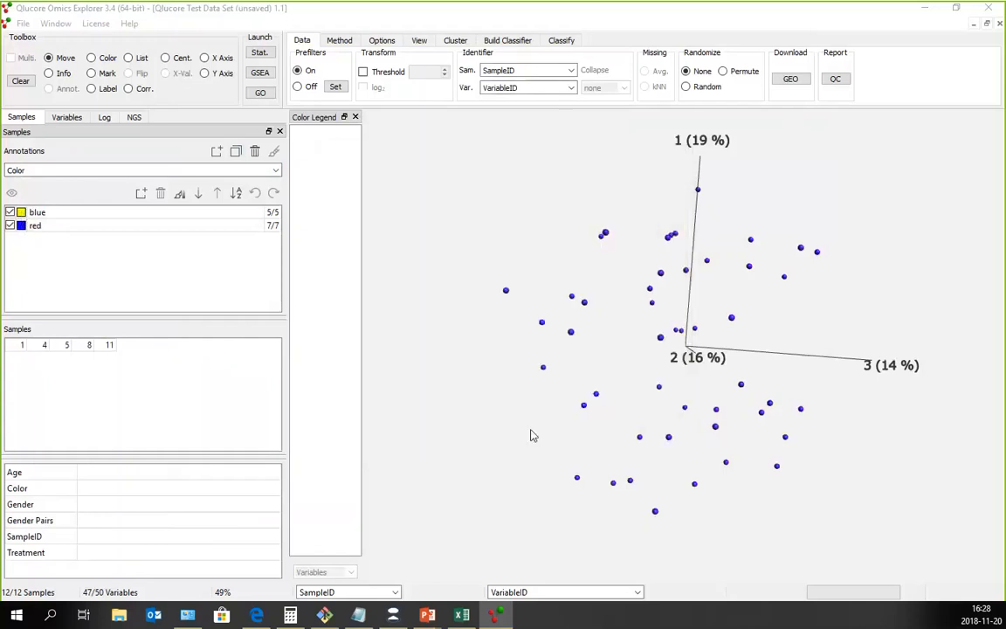
click(21, 226)
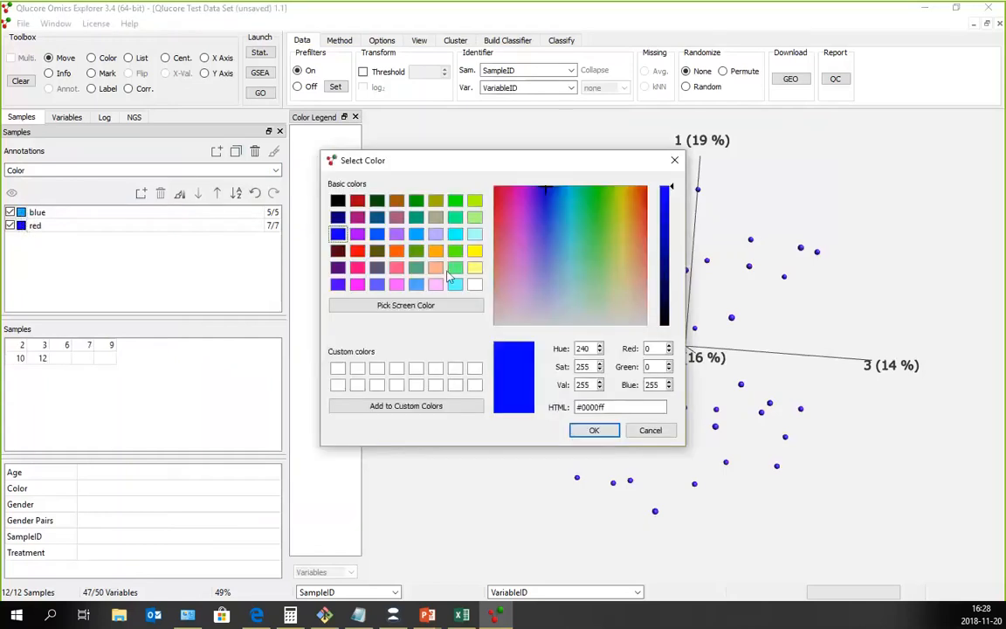
click(358, 251)
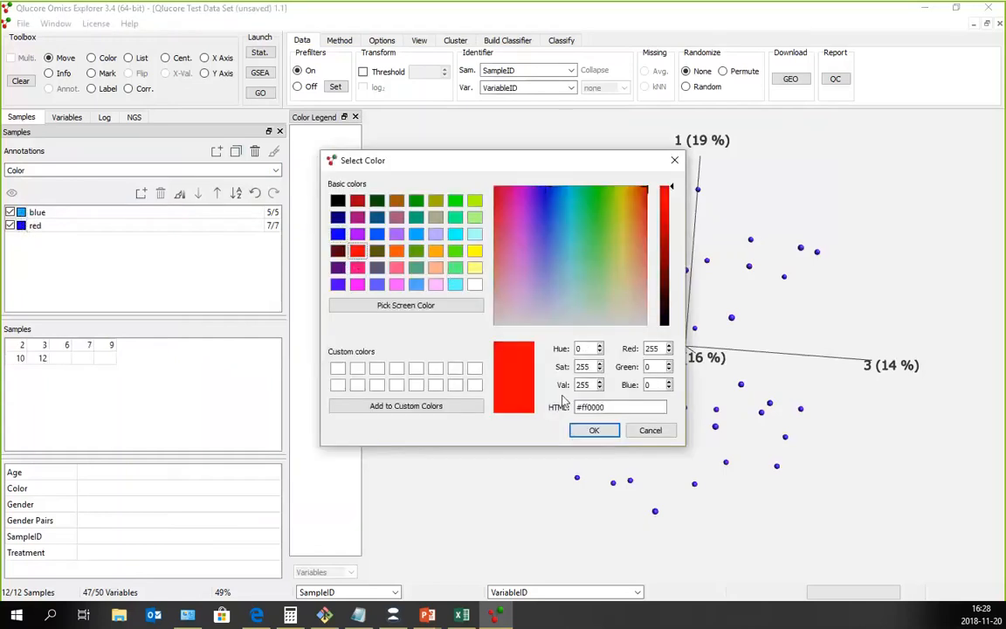
click(591, 430)
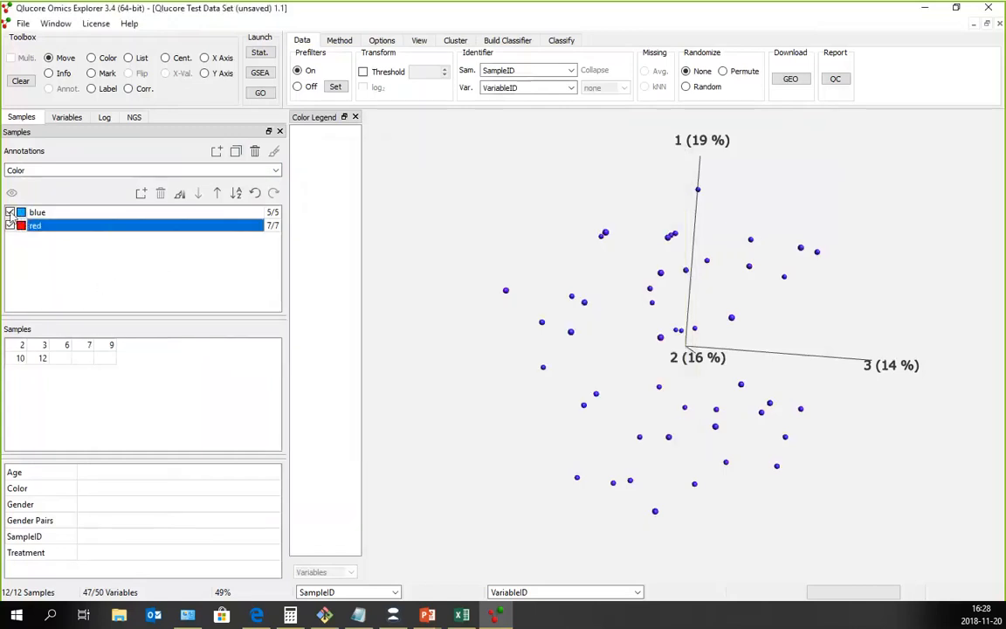
Step: Switch the PCA plot from variables to Sample mode
click(417, 41)
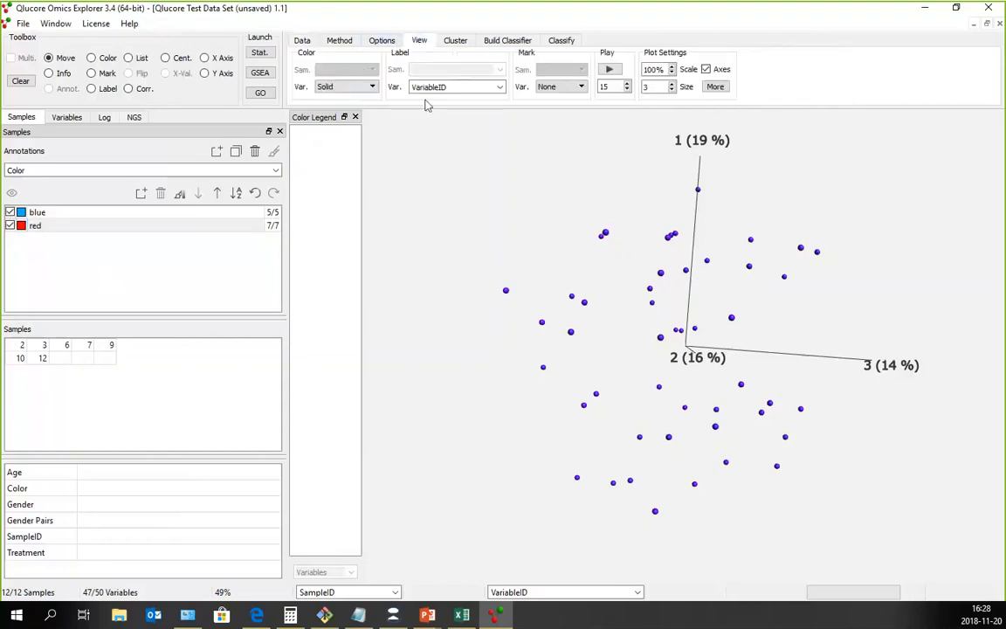
click(346, 41)
click(464, 71)
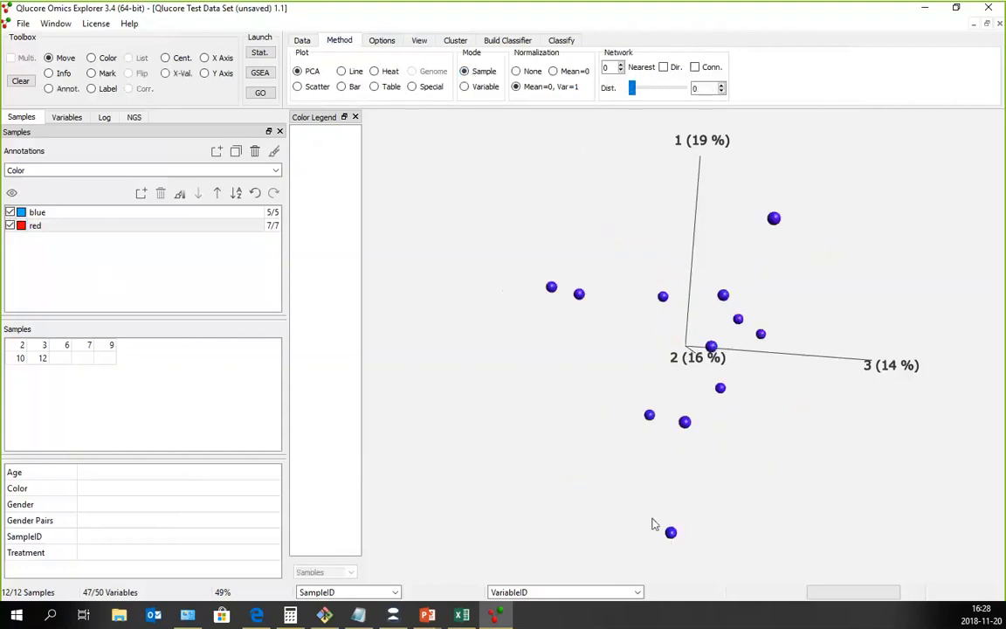
Step: Color the samples in the PCA plot by the Color annotation and inspect the plot from another angle
click(418, 40)
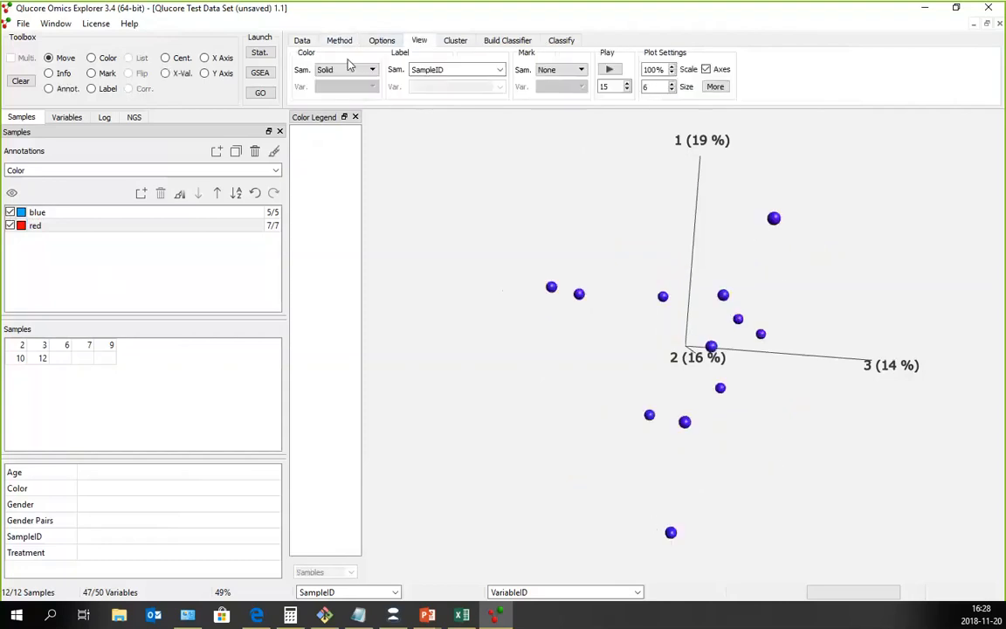
click(372, 70)
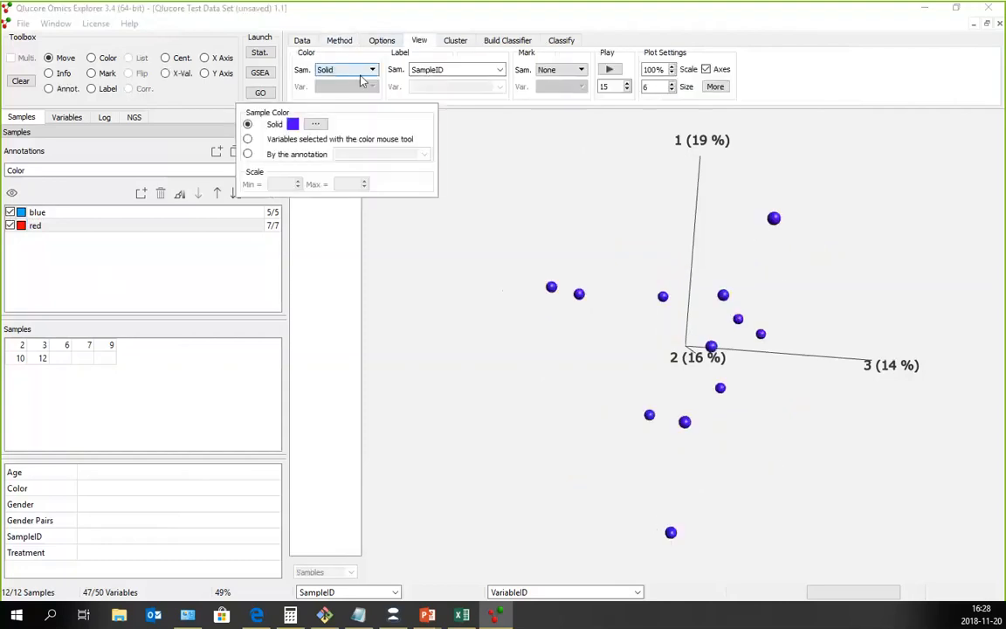
click(248, 154)
click(424, 154)
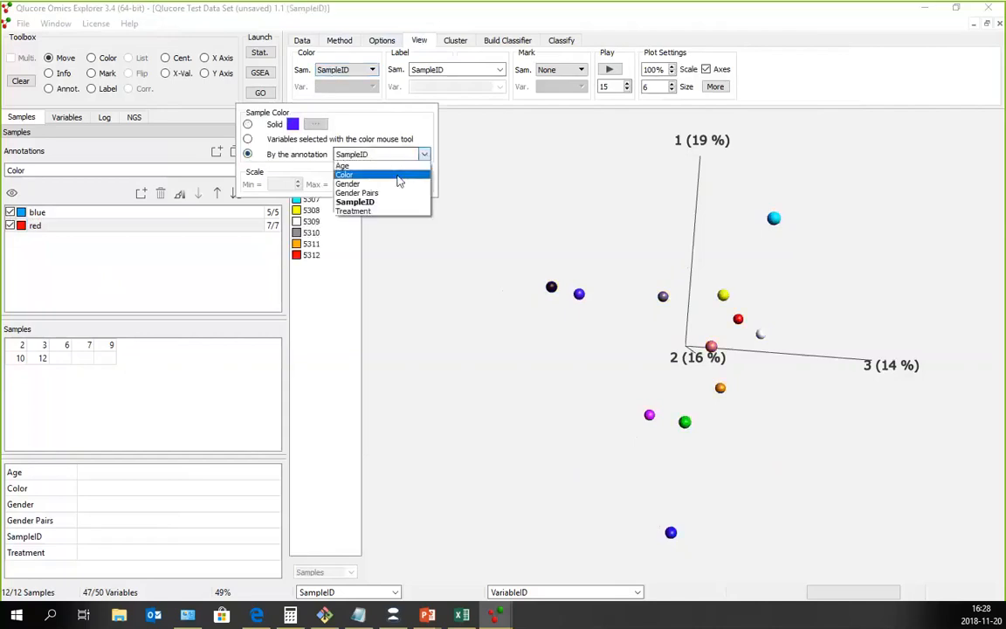
click(400, 177)
click(602, 404)
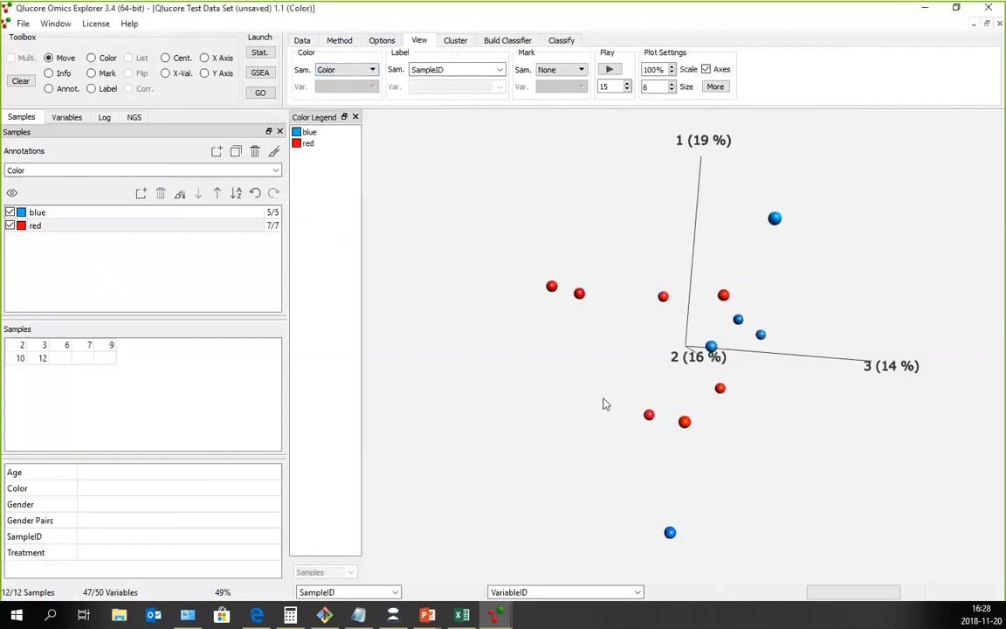
drag(602, 405, 649, 265)
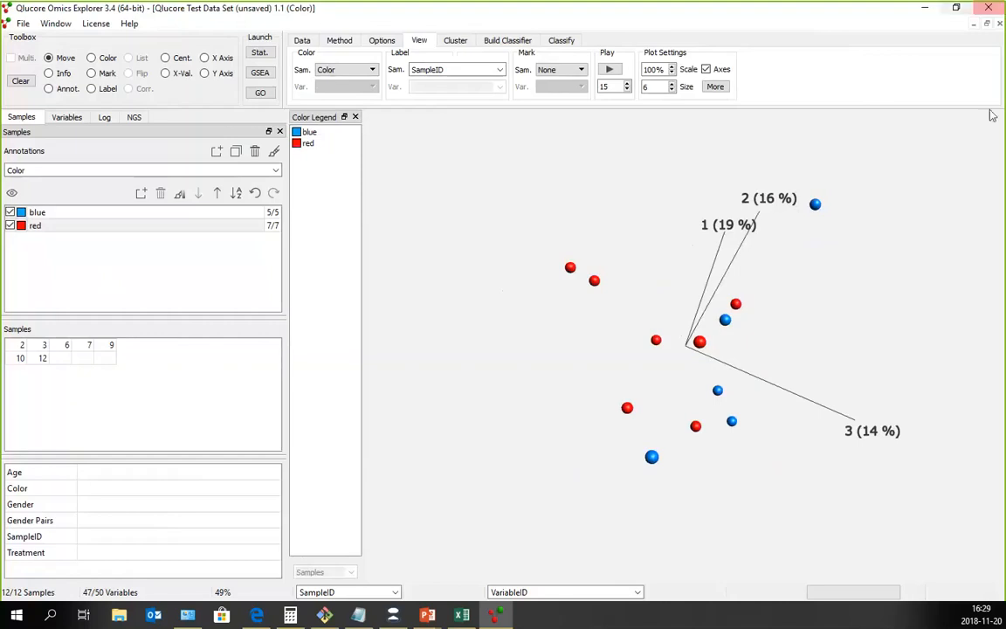
Step: Minimize Qlucore Omics Explorer and Excel to return to the PowerPoint slide show, and advance to the Q & A slide
click(917, 12)
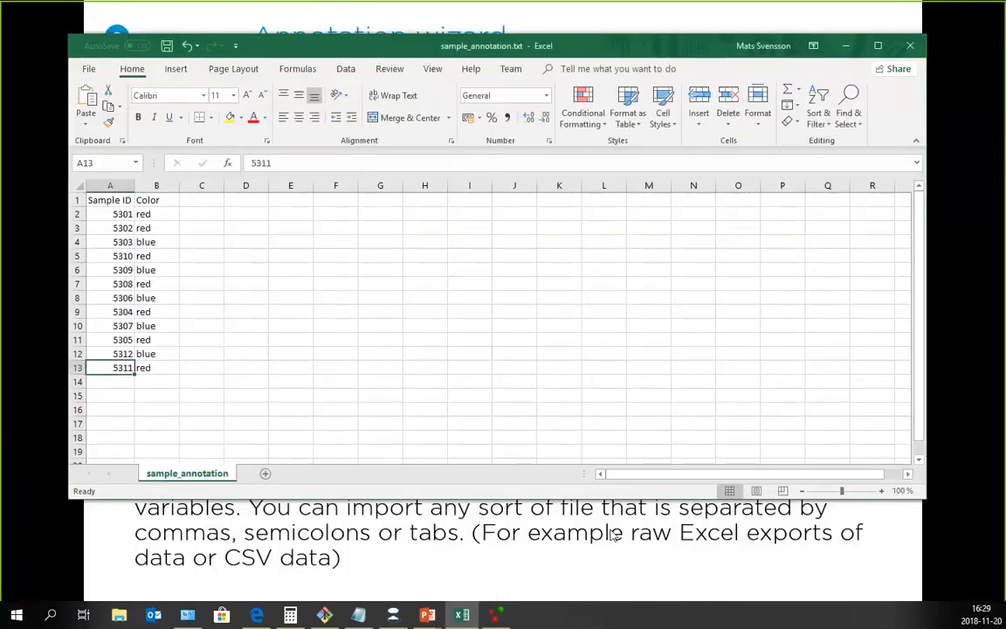
click(849, 48)
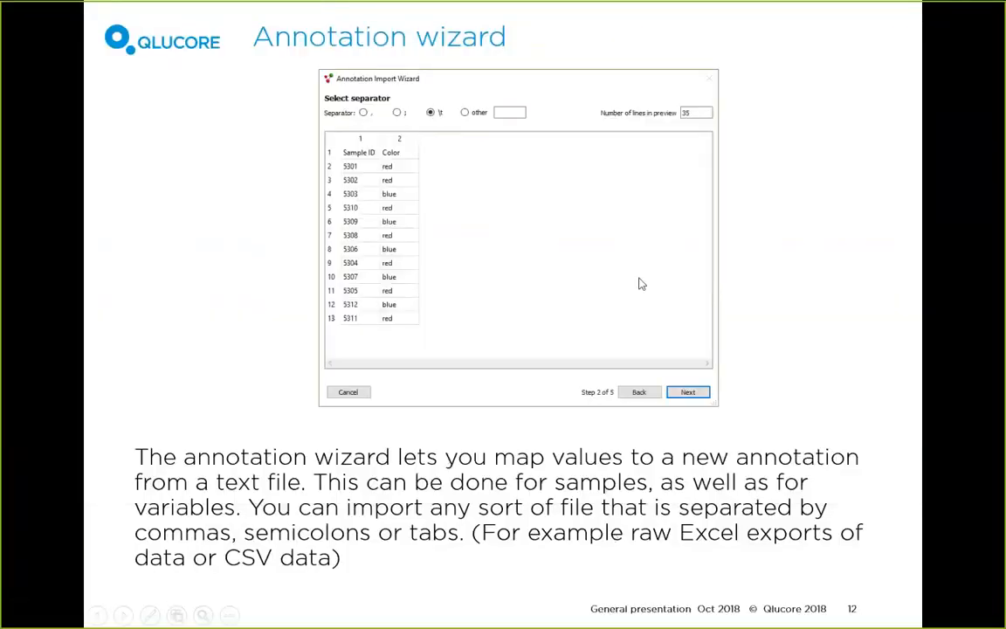
click(640, 282)
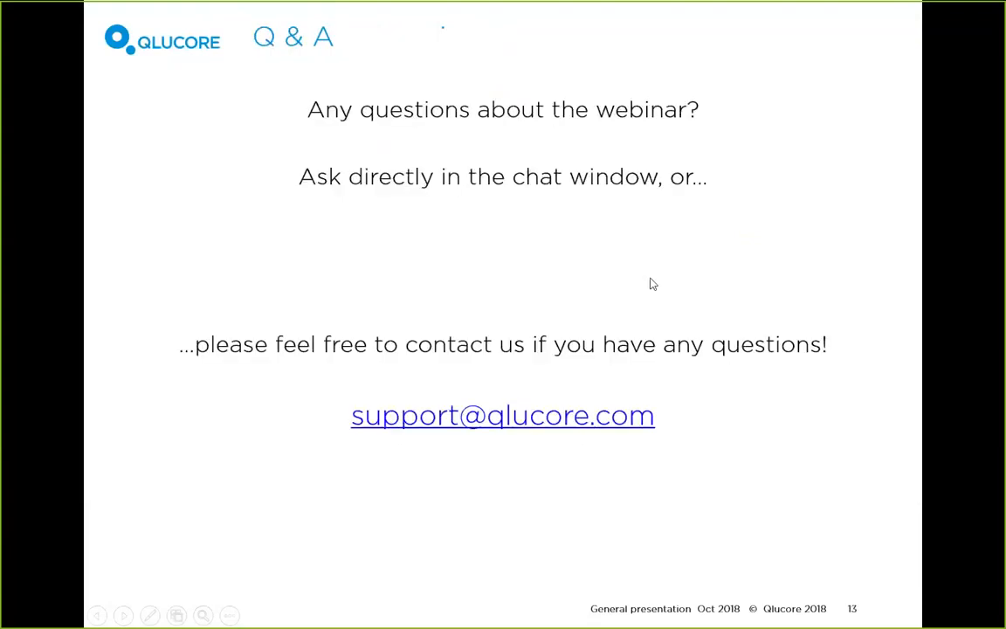